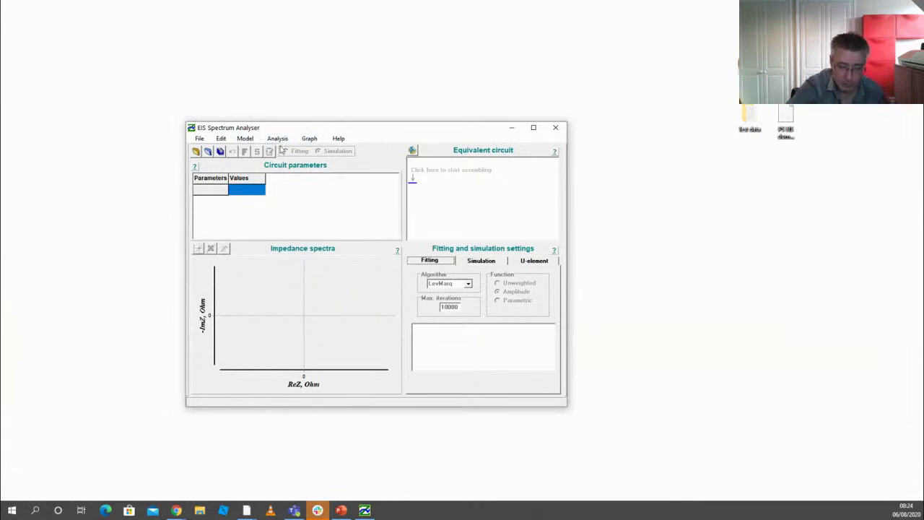
Load the series resistor-capacitor model from the model library and add a second resistor in series after C1.
left_click(245, 138)
left_click(273, 182)
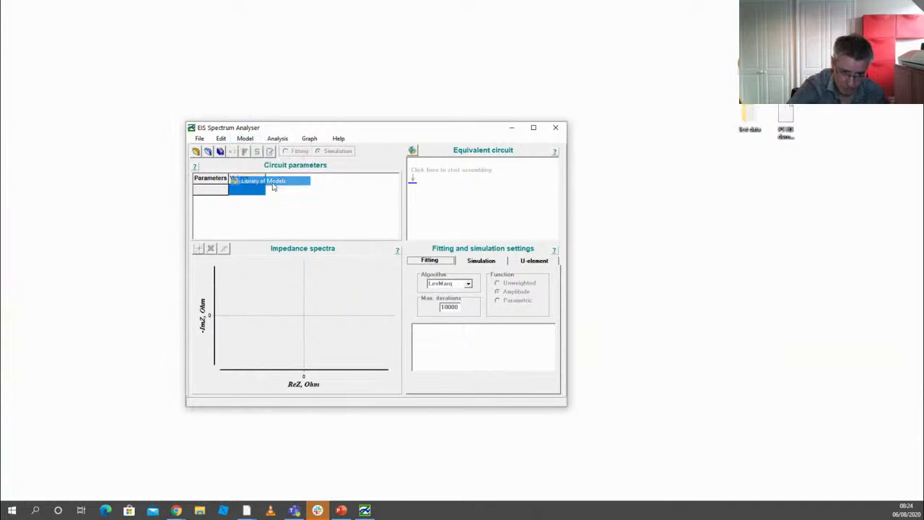
left_click(145, 180)
left_click(281, 258)
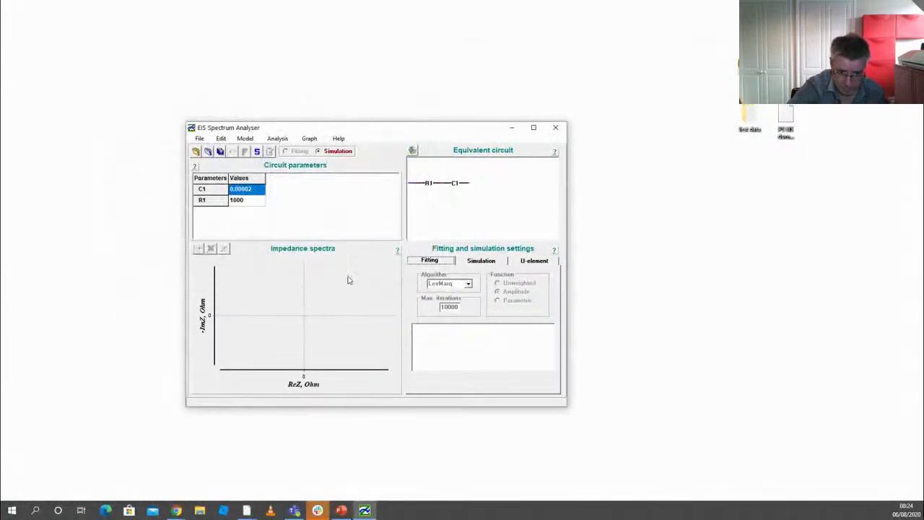
left_click(454, 187)
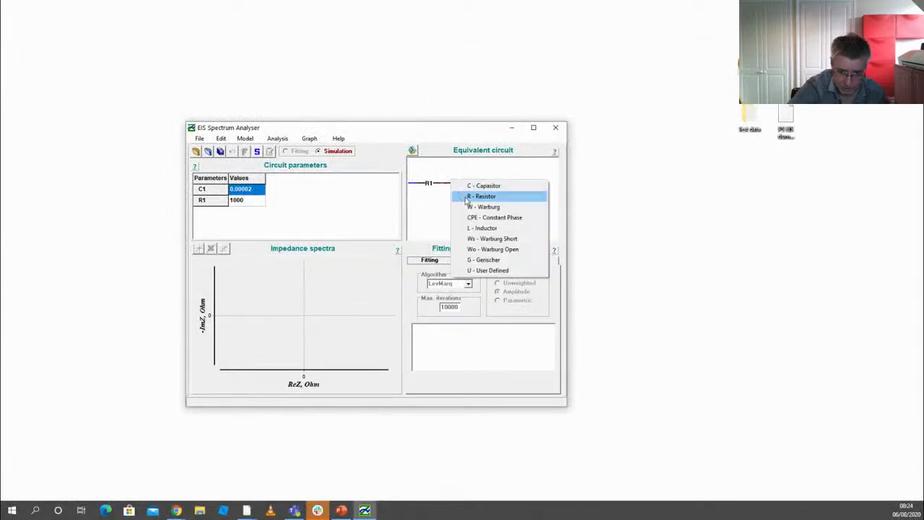
left_click(466, 196)
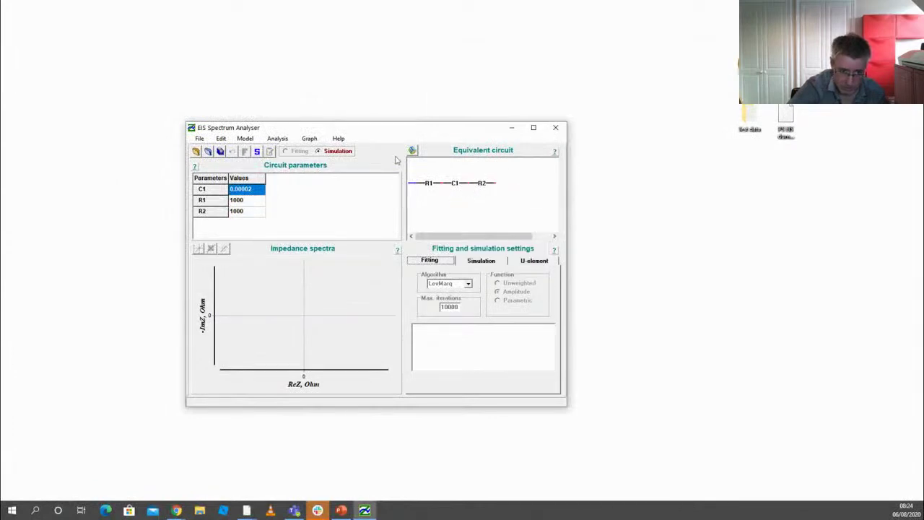
Load the two-element series resistor-capacitor circuit from the model library again, replacing the three-element circuit.
left_click(247, 138)
left_click(272, 169)
left_click(246, 139)
left_click(263, 180)
left_click(145, 180)
left_click(274, 257)
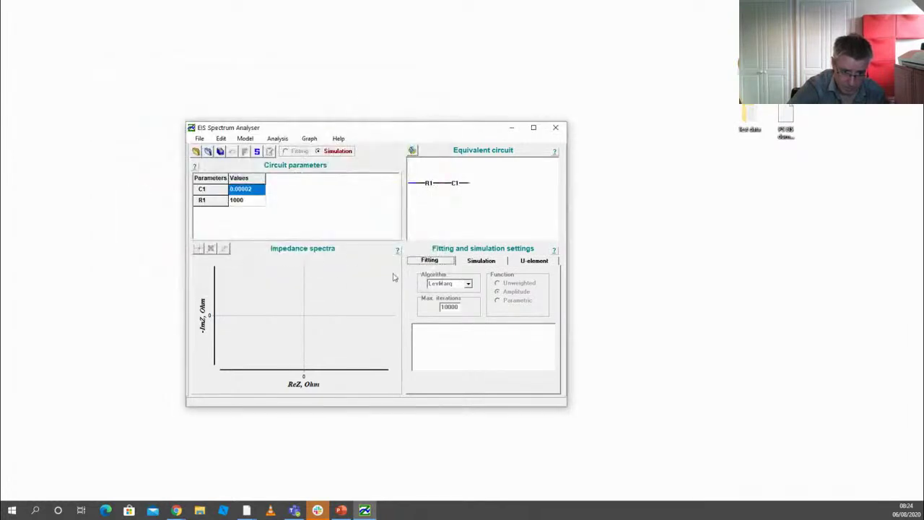
Replace capacitor C1 in the equivalent circuit with a resistor, giving two resistors in series.
right_click(452, 181)
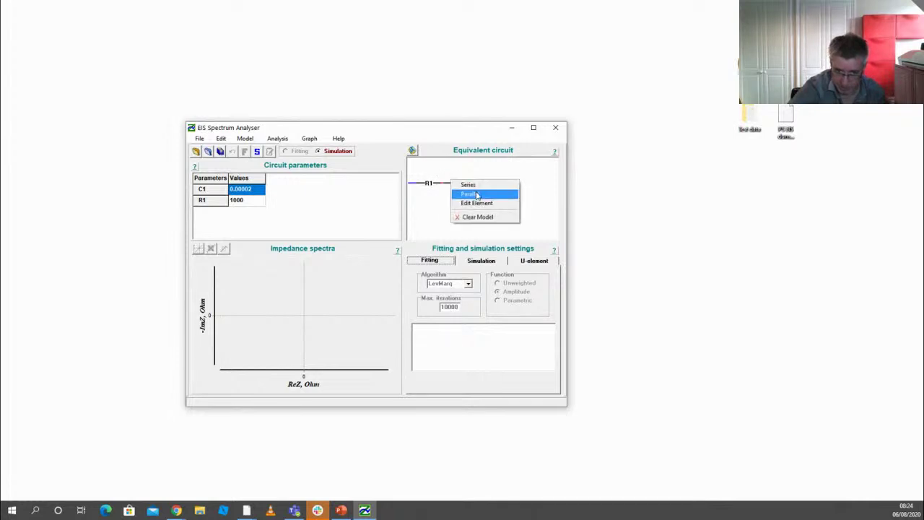
left_click(477, 194)
left_click(488, 199)
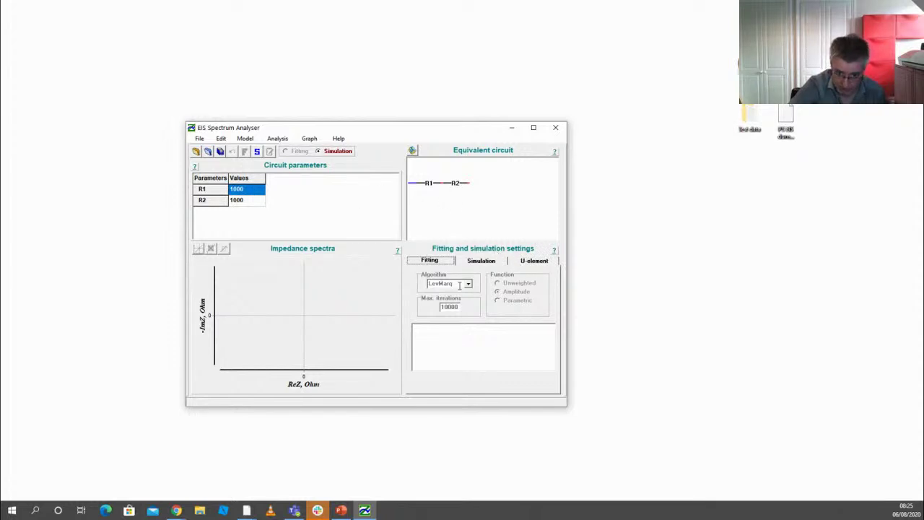
Review the frequency range in the simulation settings and simulate the impedance spectrum of the two-resistor series circuit.
left_click(481, 261)
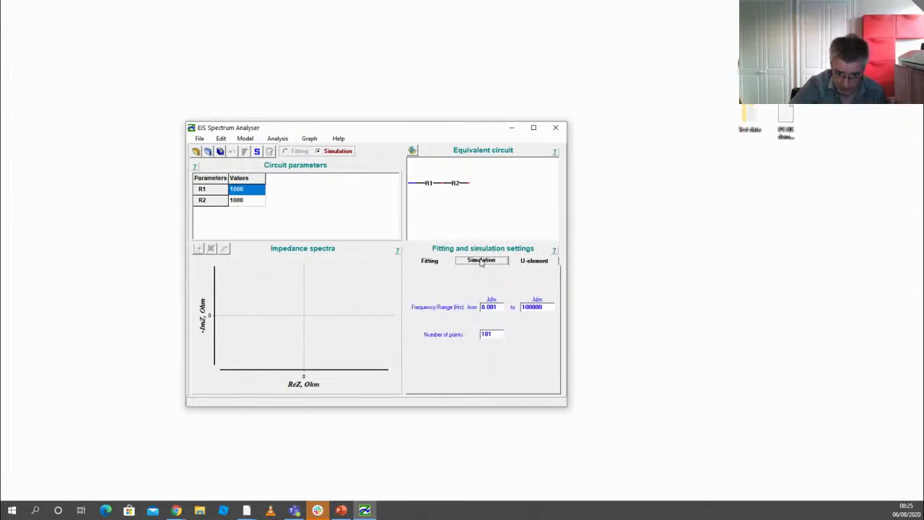
double_click(502, 307)
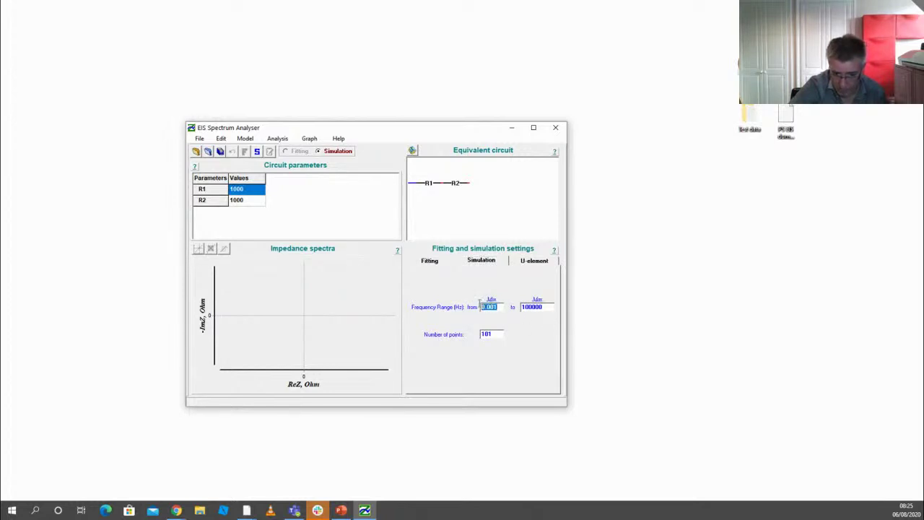
double_click(547, 307)
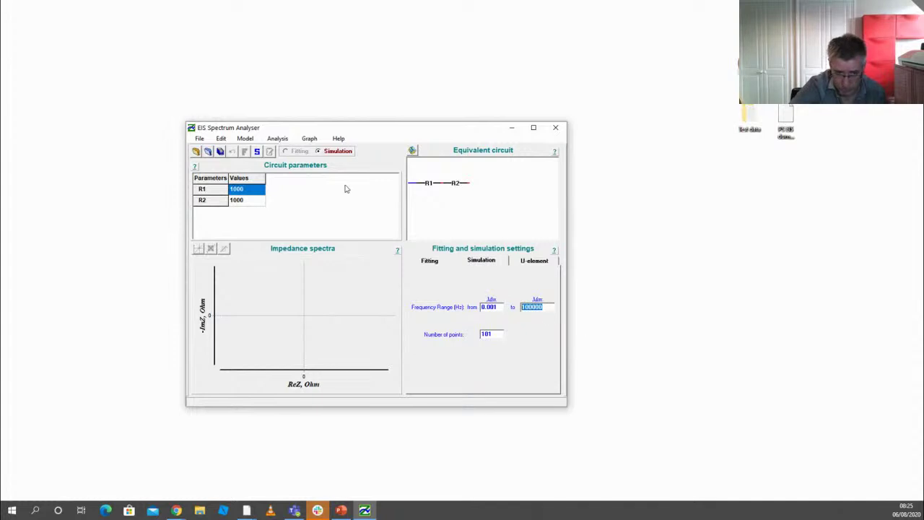
left_click(262, 154)
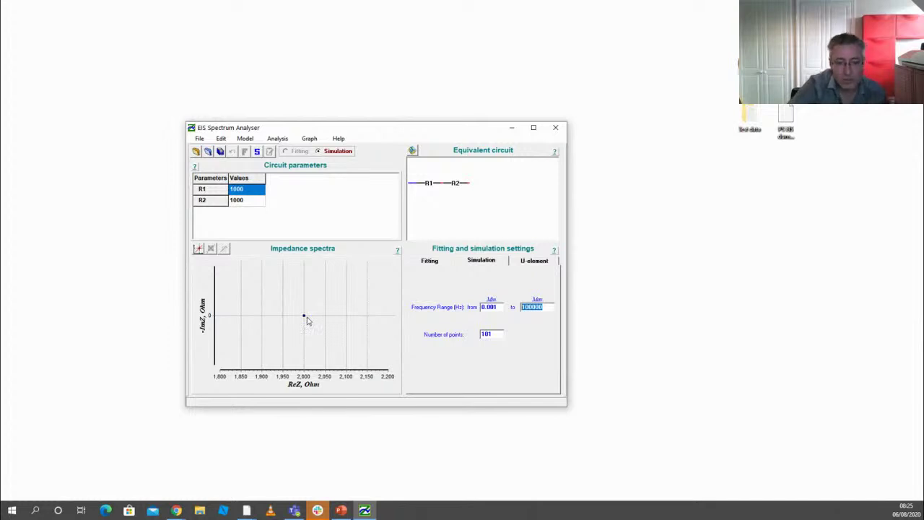
Set resistor R1 to 1 and rerun the simulation of the two-resistor circuit.
left_click(250, 189)
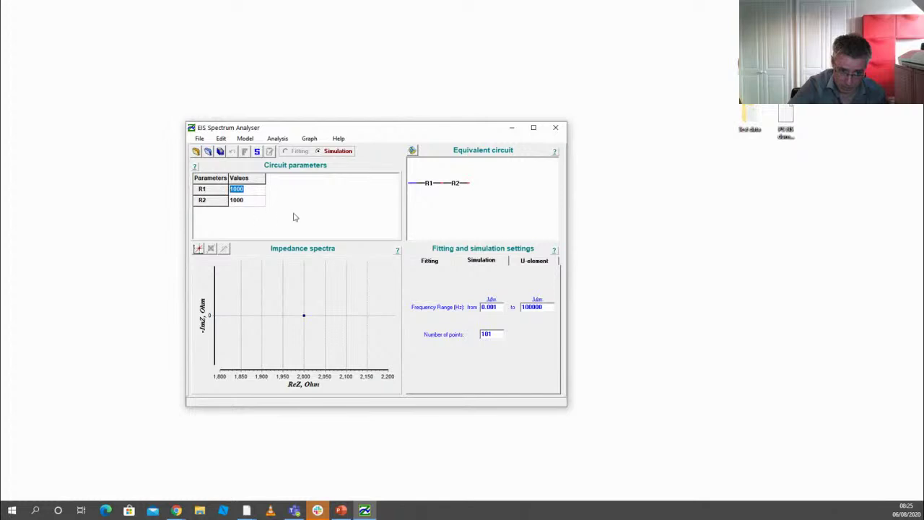
type("1")
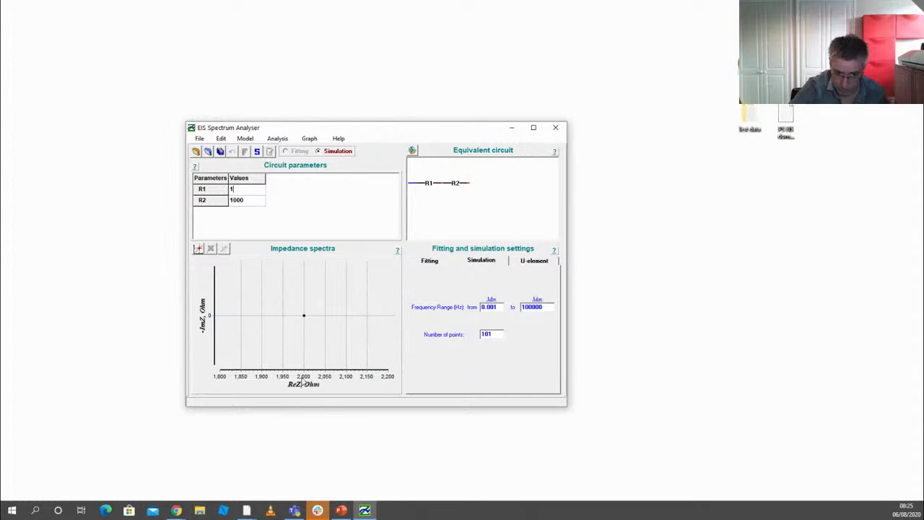
left_click(256, 151)
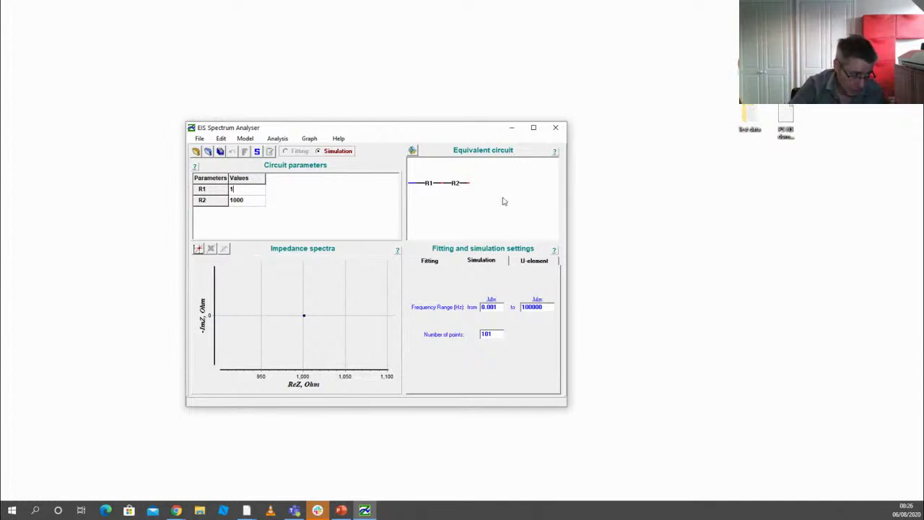
Replace resistor R2 with a capacitor and simulate the series resistor-capacitor circuit over the existing frequency range.
right_click(455, 189)
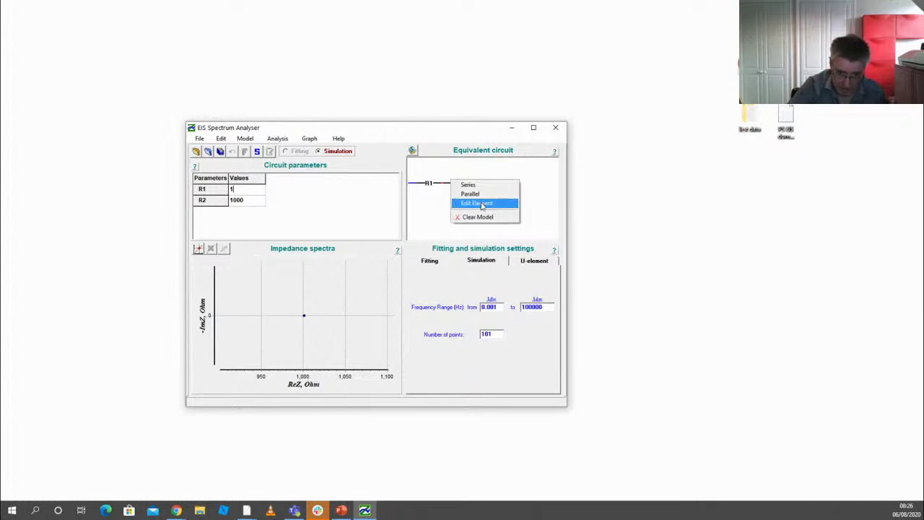
left_click(477, 203)
left_click(486, 188)
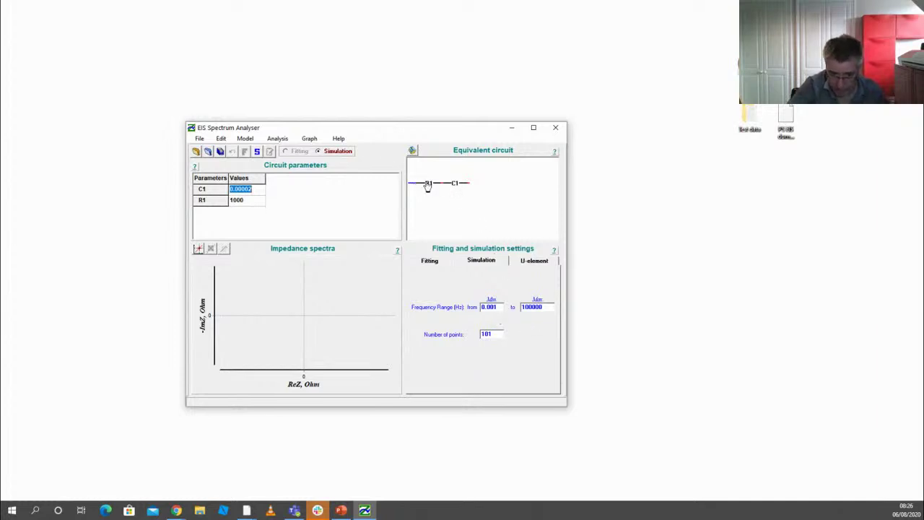
double_click(499, 307)
key("Tab")
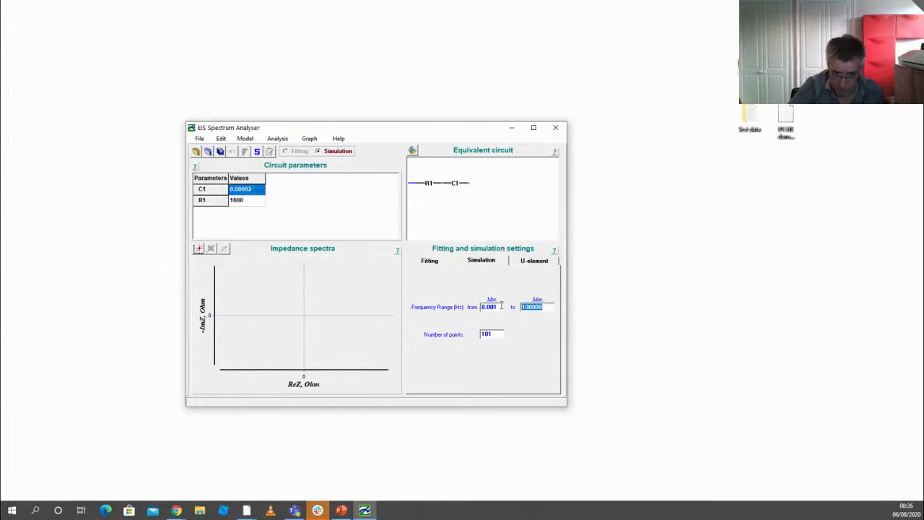
left_click(257, 152)
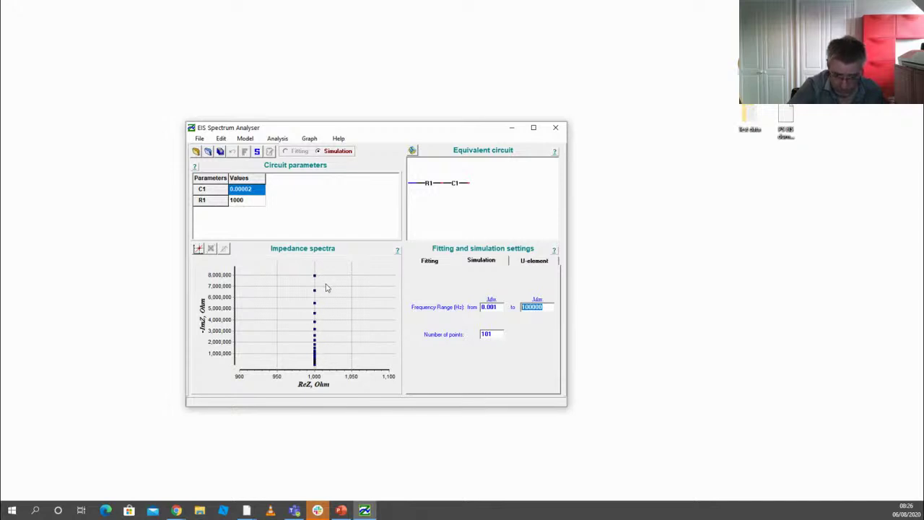
Simulate the series resistor-capacitor circuit with a lower frequency limit of 100 Hz and again with 1000 Hz.
double_click(498, 307)
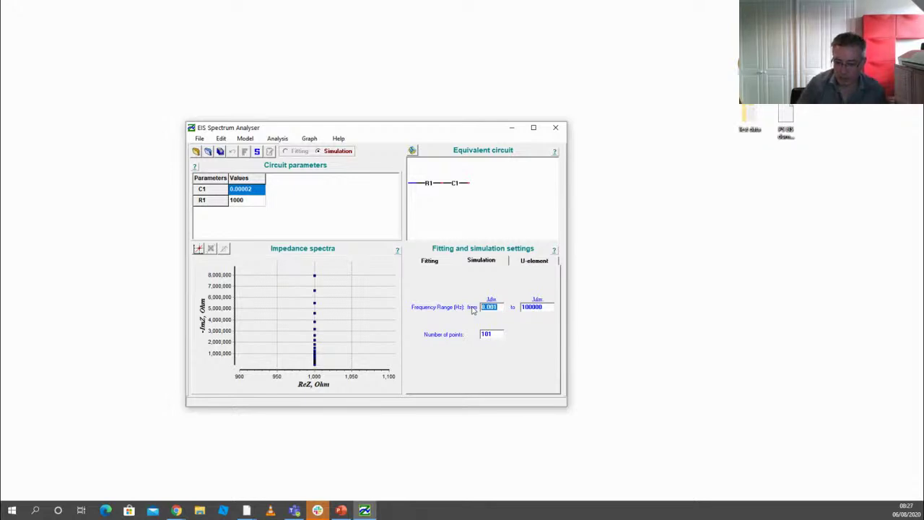
type("100")
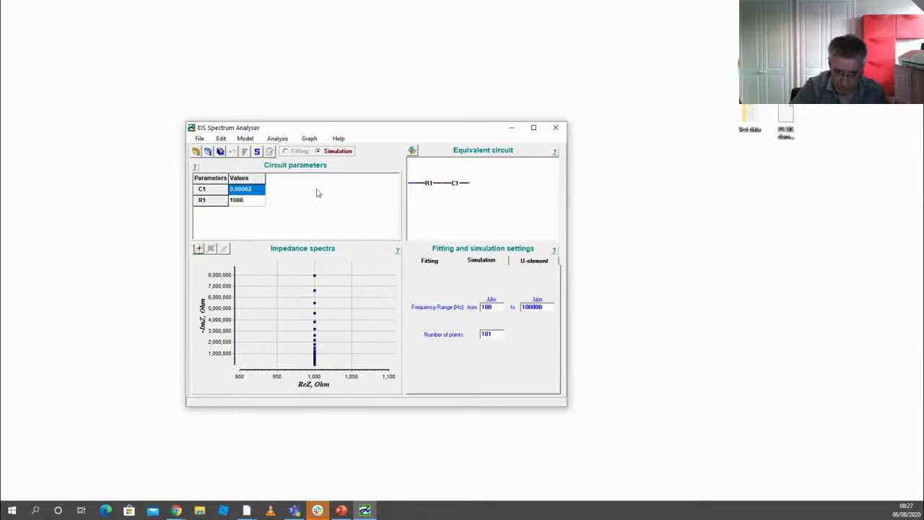
left_click(257, 152)
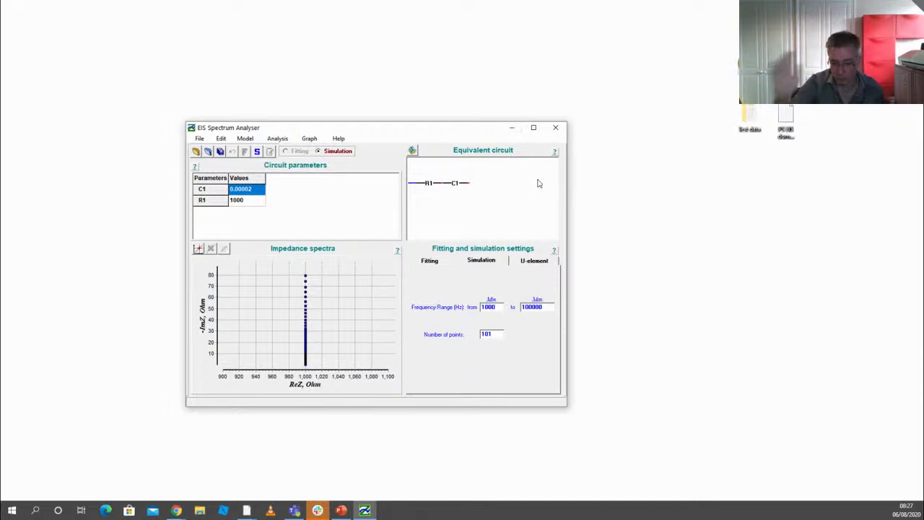
left_click(260, 152)
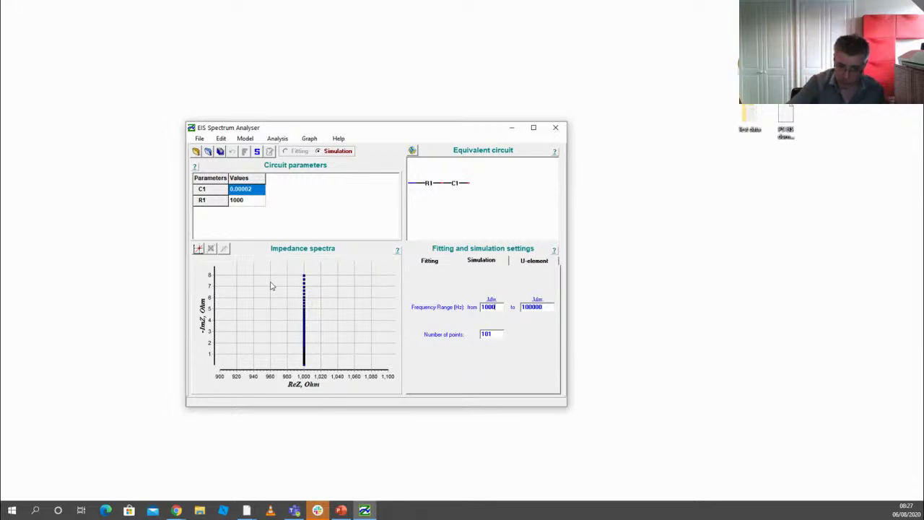
Raise the lower frequency limit to 10000 Hz and rerun the simulation.
left_click(253, 192)
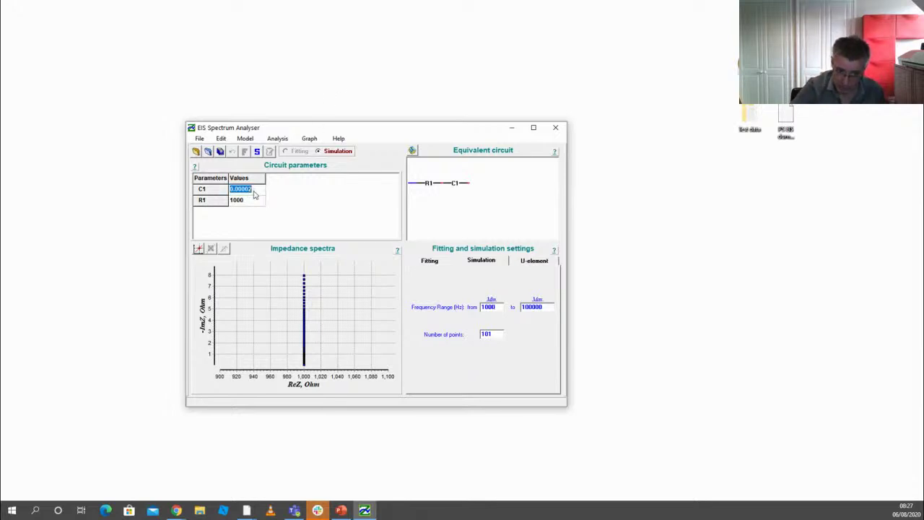
left_click(501, 309)
type("0")
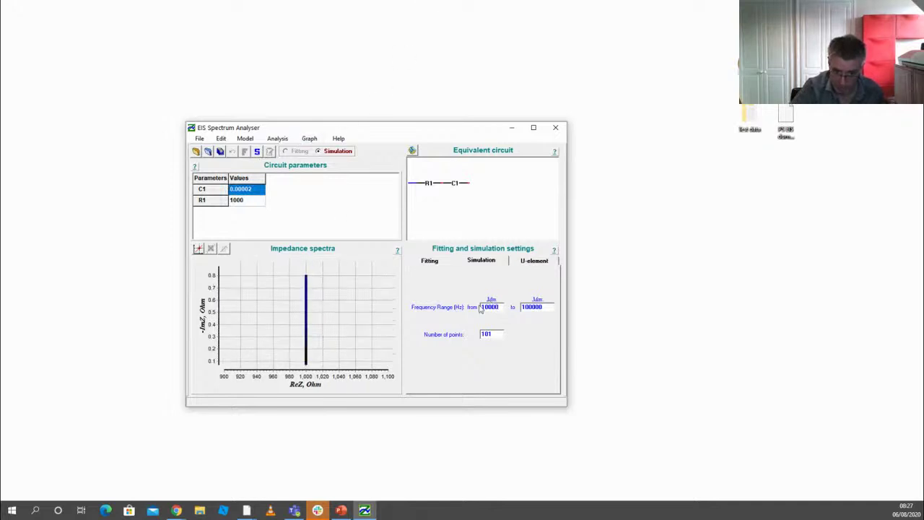
Set the lower frequency limit back to 0.001 Hz and rerun the simulation.
key("BackSpace")
key("BackSpace")
key("BackSpace")
key("BackSpace")
type(".001")
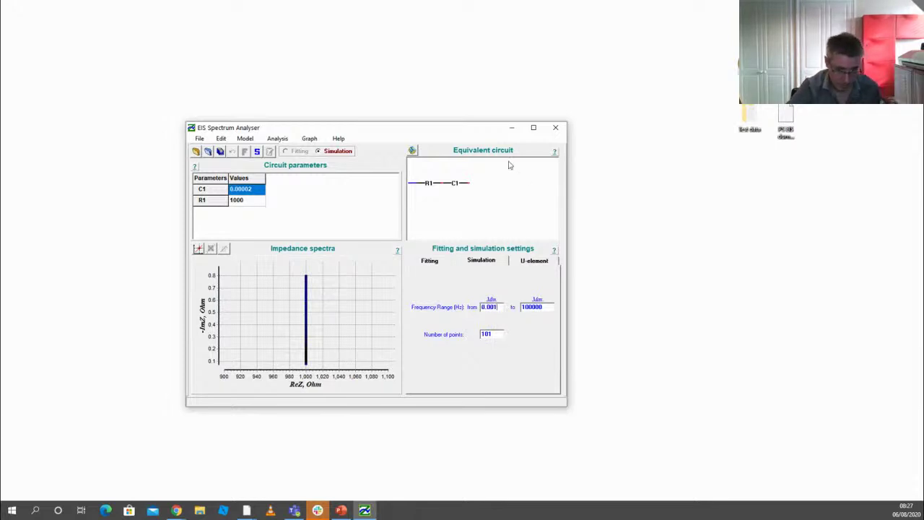
left_click(257, 150)
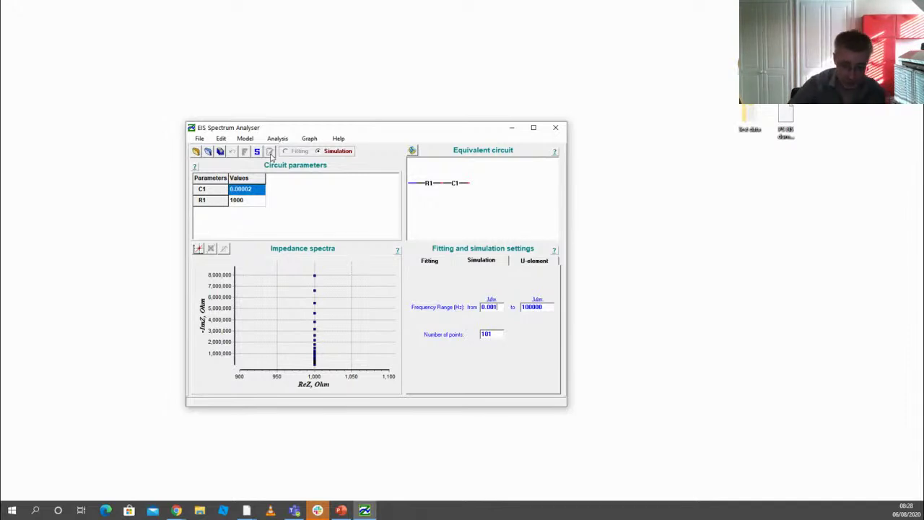
Add a resistor in parallel with capacitor C1 and simulate the impedance spectrum of the resulting circuit.
right_click(454, 183)
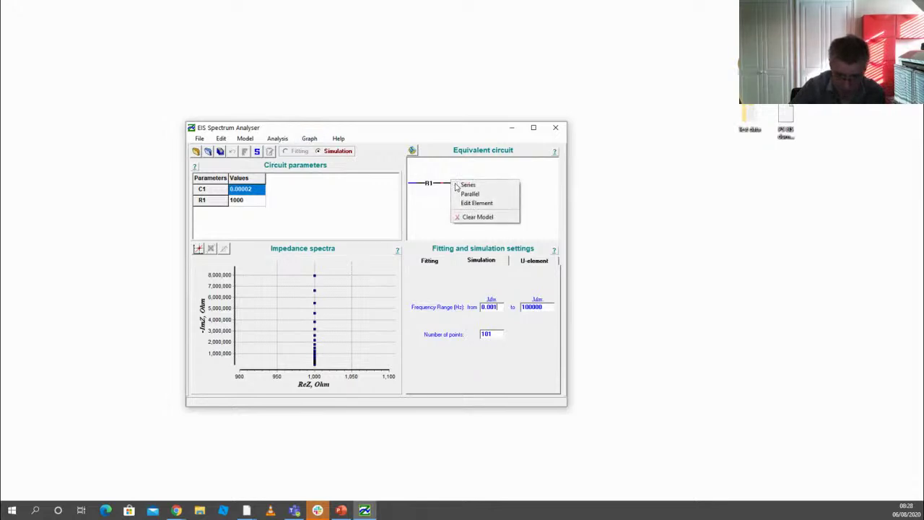
left_click(486, 194)
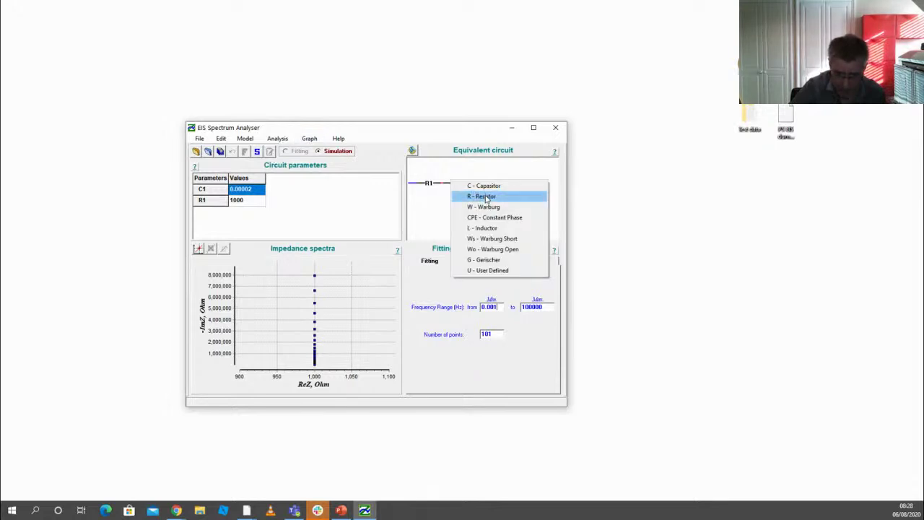
left_click(487, 197)
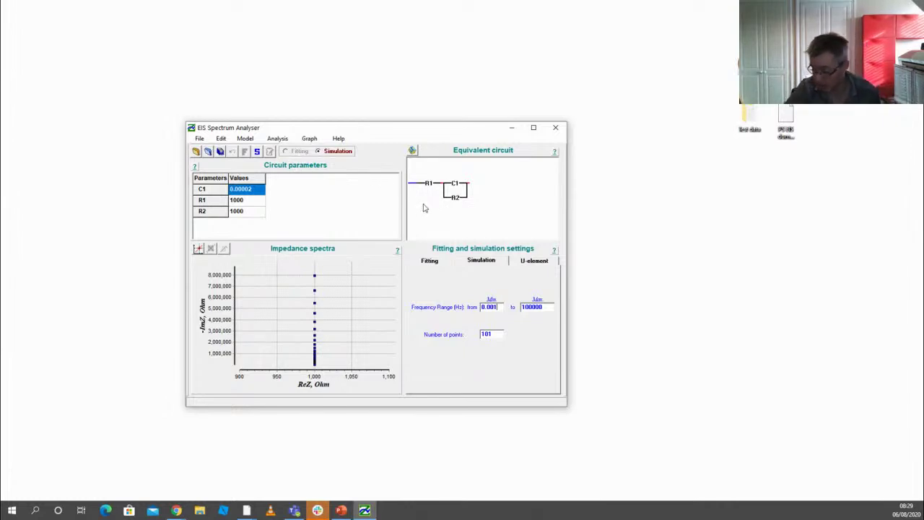
left_click(257, 152)
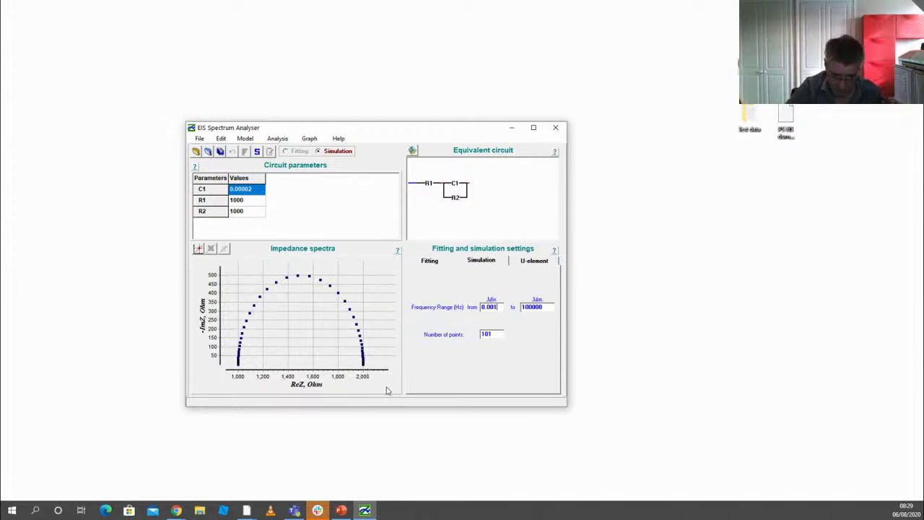
left_click(311, 140)
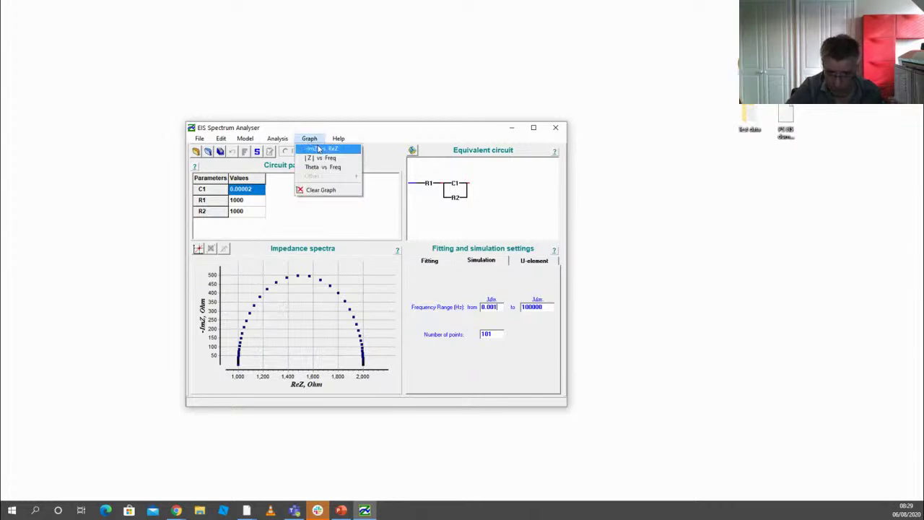
left_click(375, 136)
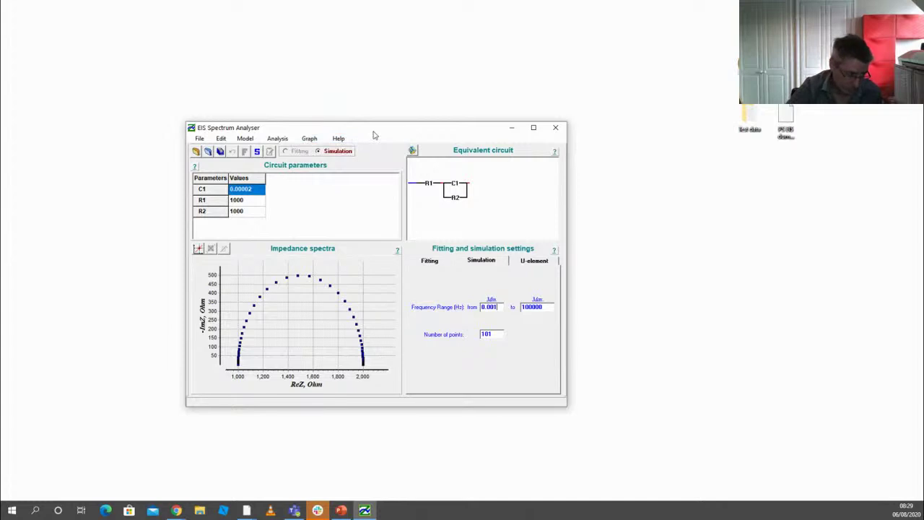
Add a Warburg element in series with resistor R2 and simulate the extended circuit's impedance spectrum.
right_click(457, 201)
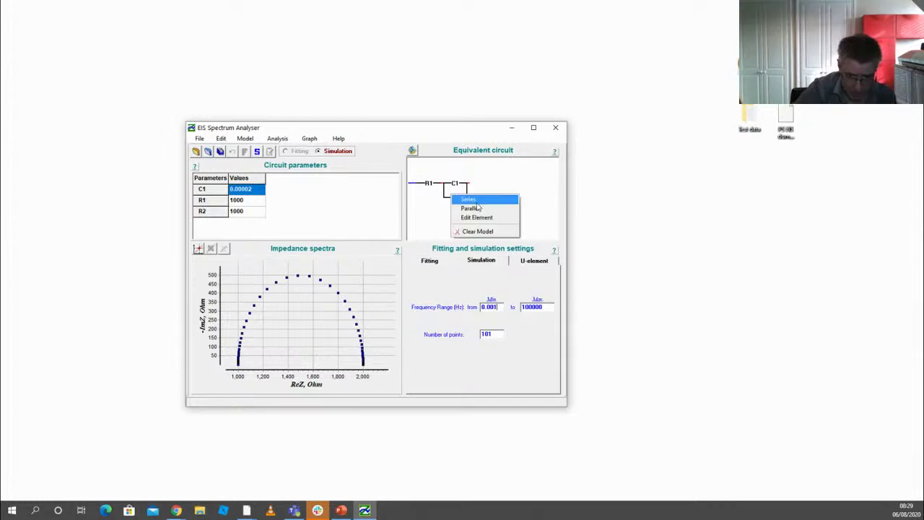
left_click(476, 203)
left_click(491, 221)
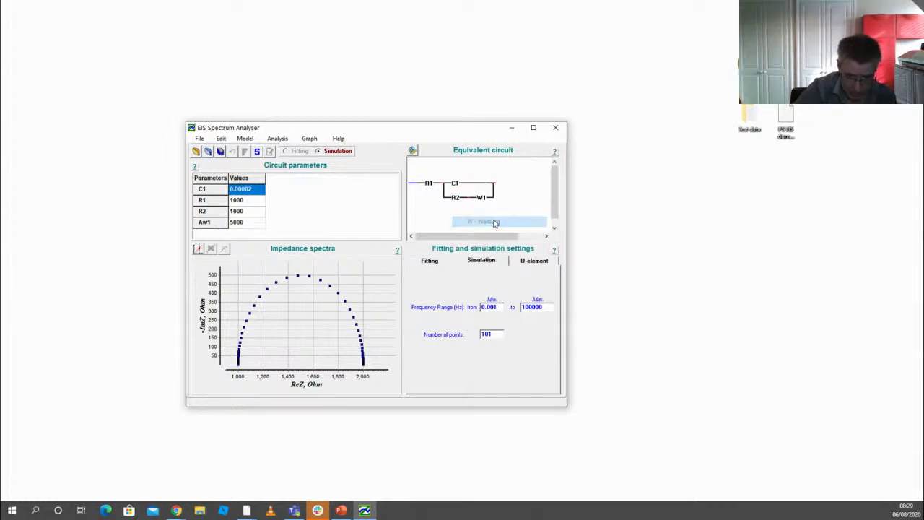
left_click(258, 152)
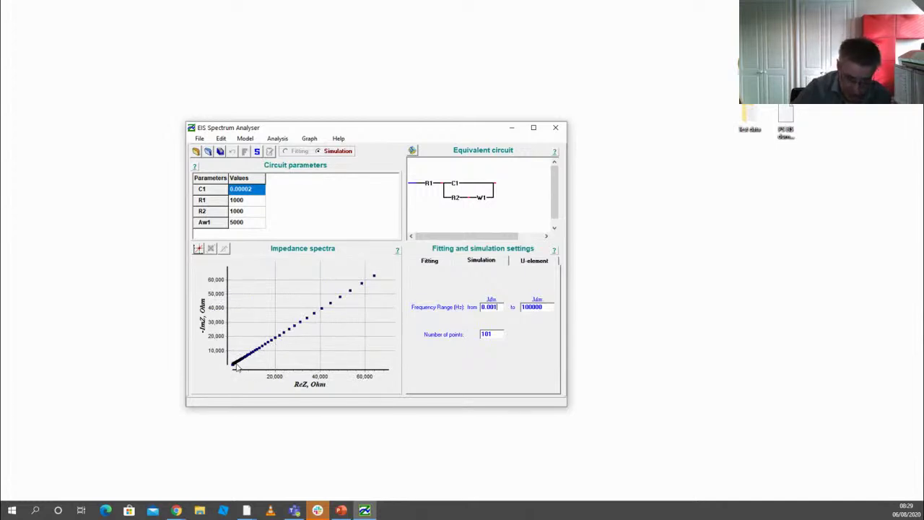
Set the Warburg parameter Aw1 to 500 and simulate the impedance spectrum.
left_click(250, 226)
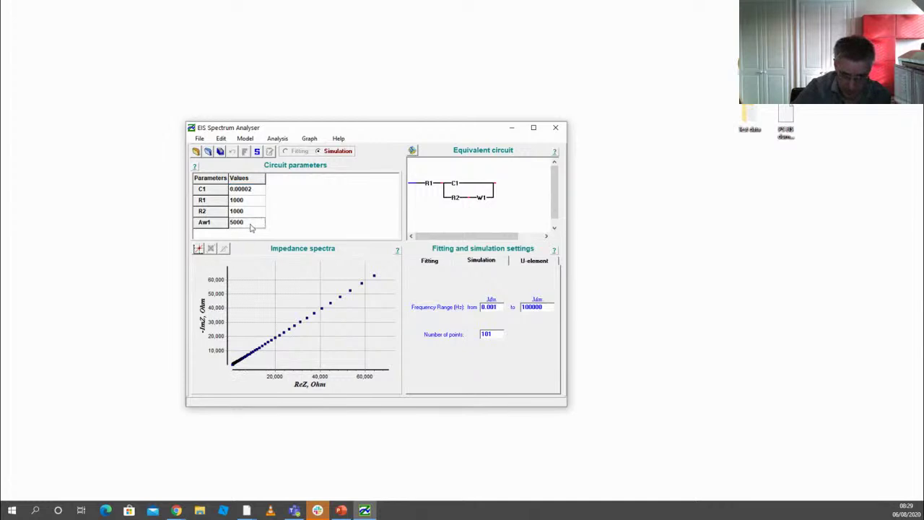
left_click(252, 222)
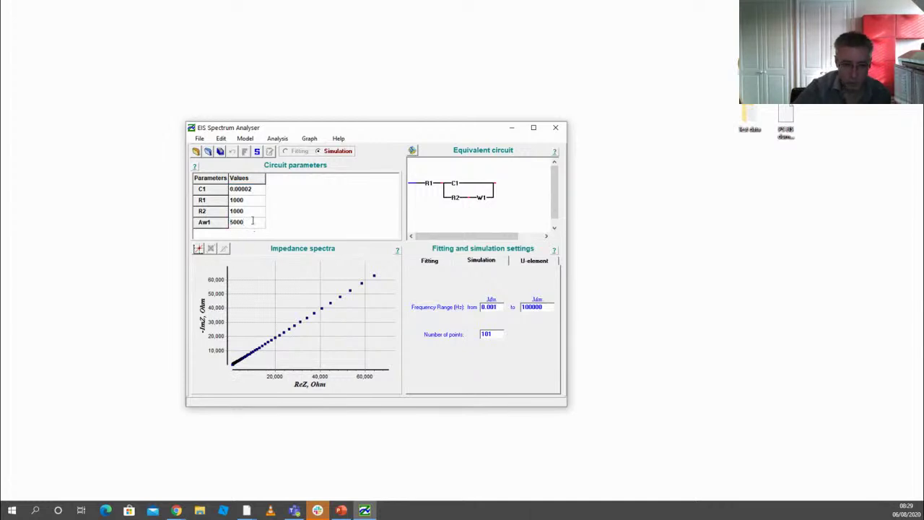
left_click(257, 151)
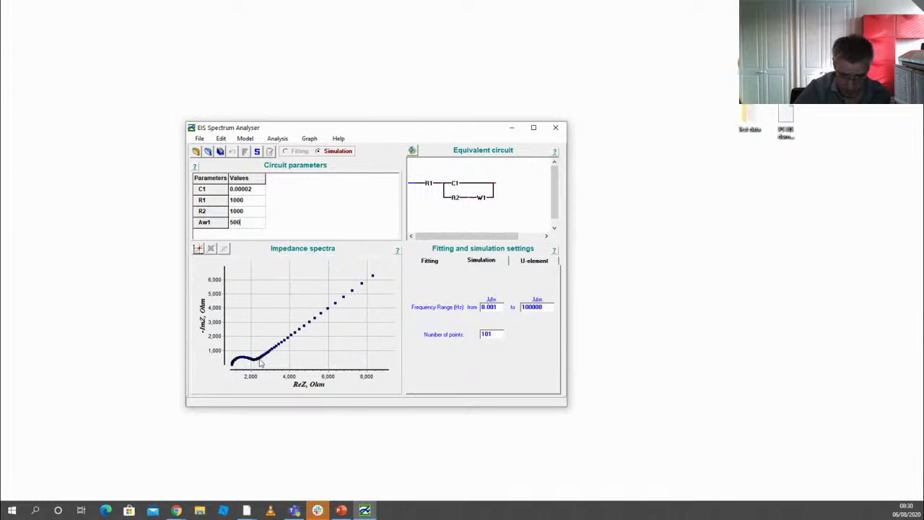
Reduce the Warburg parameter Aw1 to 50 and rerun the simulation.
key("BackSpace")
left_click(257, 151)
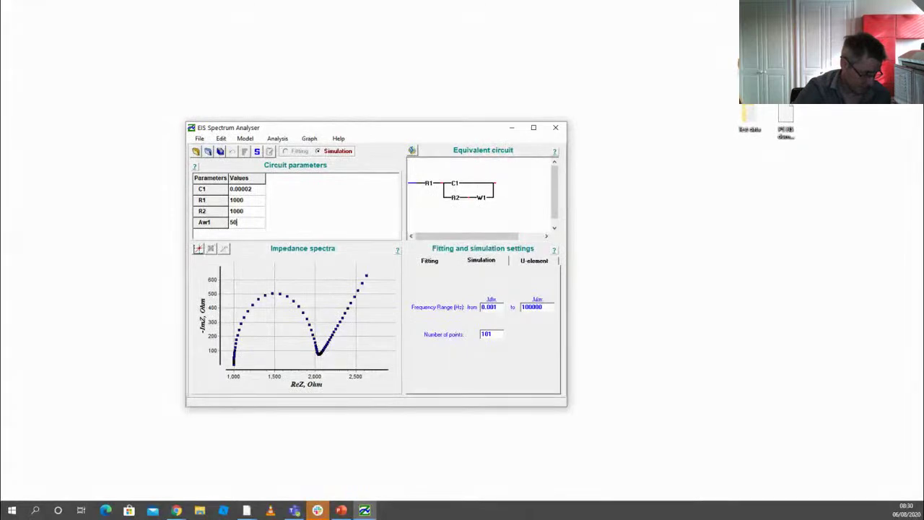
key("super+shift+q")
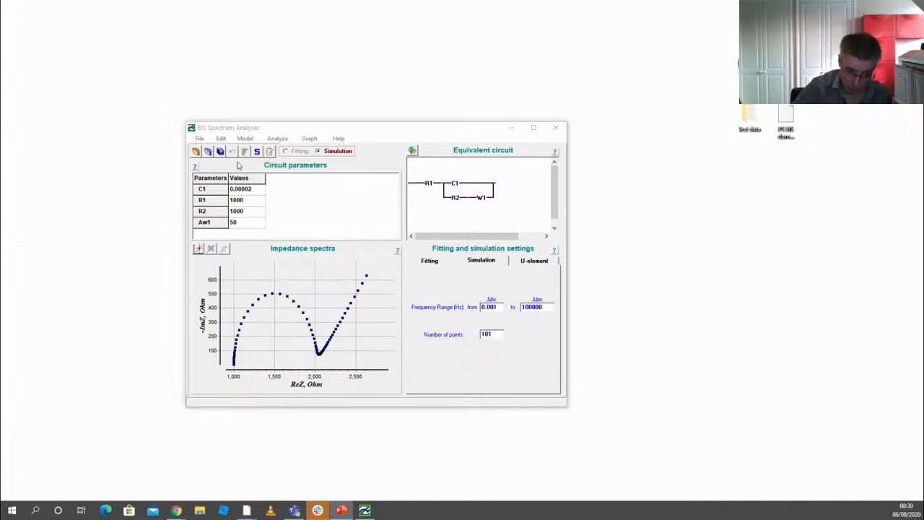
Open the data file "PS EIS dummy cell" from the Test data folder.
left_click(201, 139)
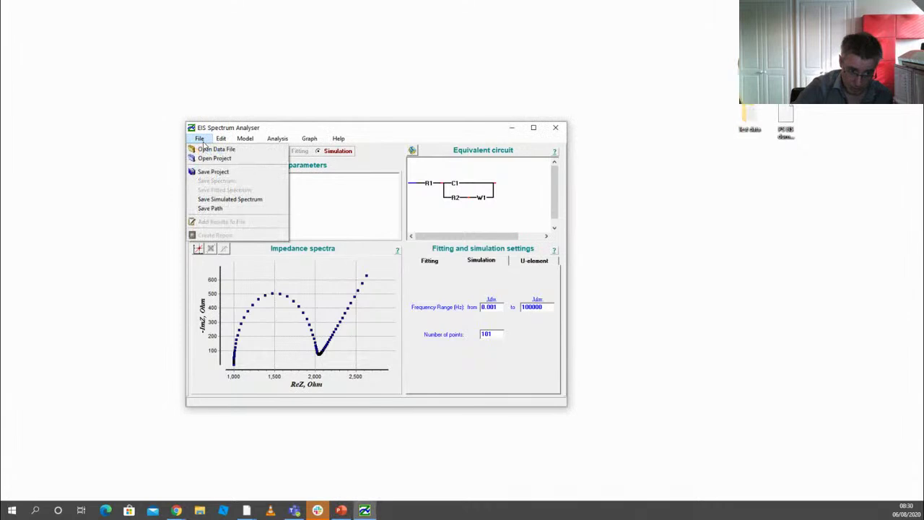
left_click(213, 150)
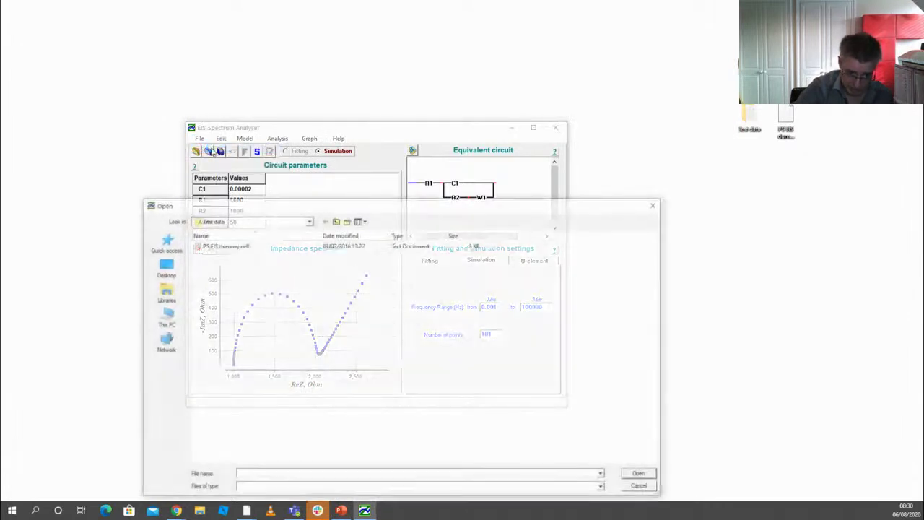
left_click(238, 246)
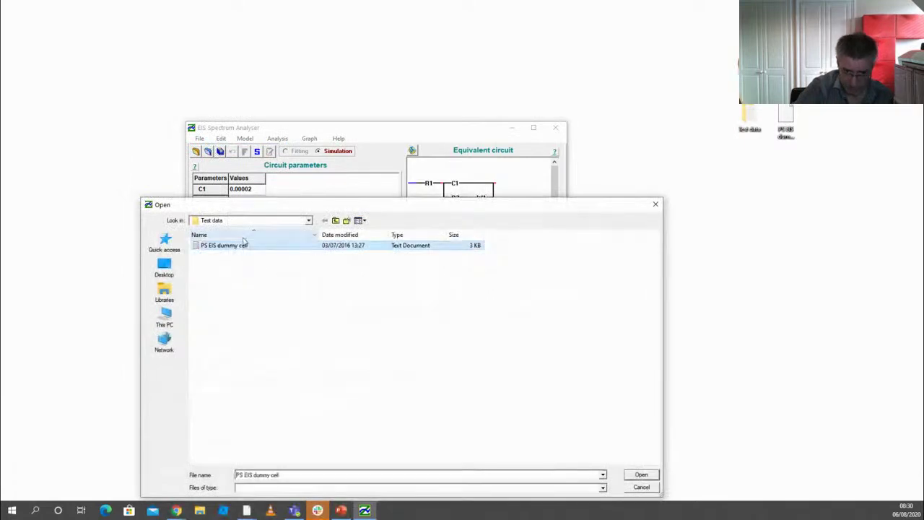
left_click(642, 475)
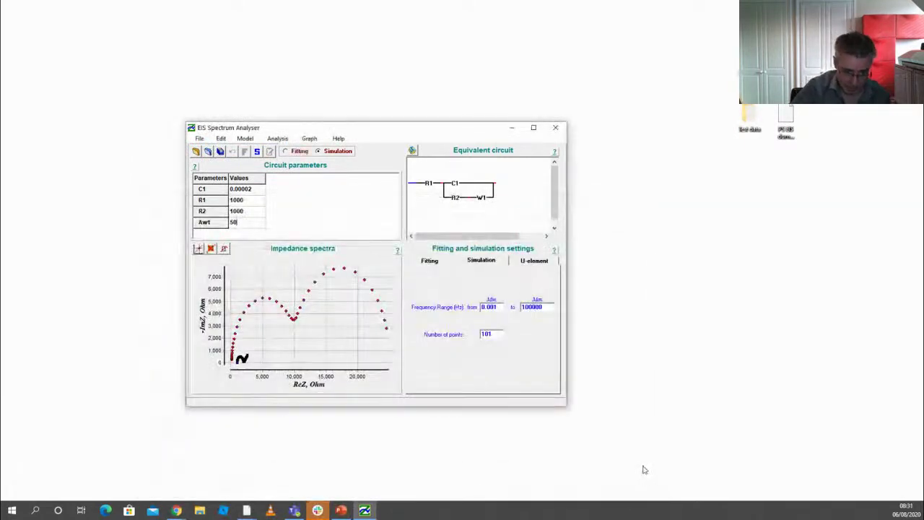
Replace the circuit with the library model of R1 in series with parallel C1 and R2, and fit it to the measured data.
left_click(245, 138)
left_click(260, 167)
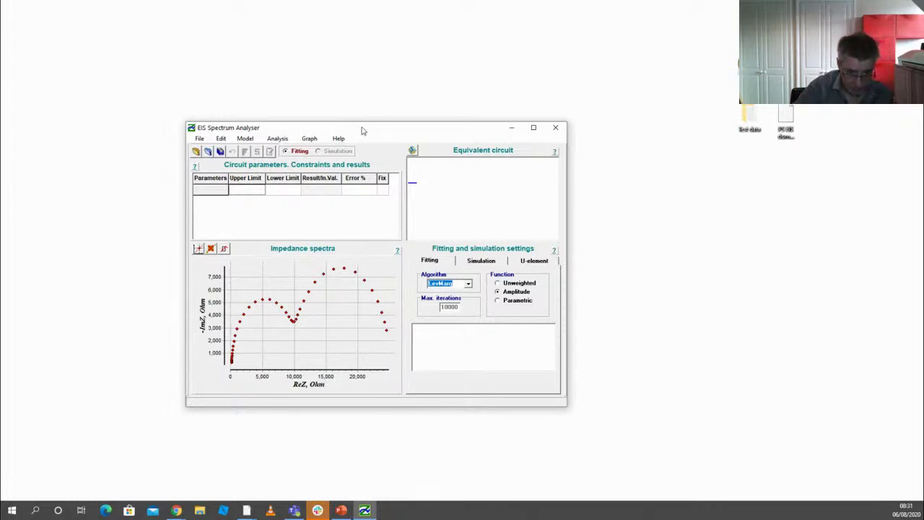
left_click(245, 139)
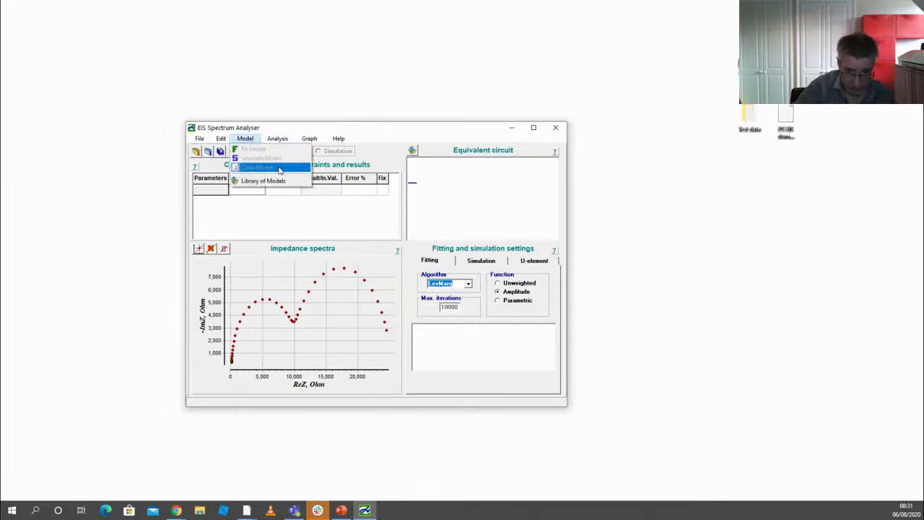
left_click(271, 181)
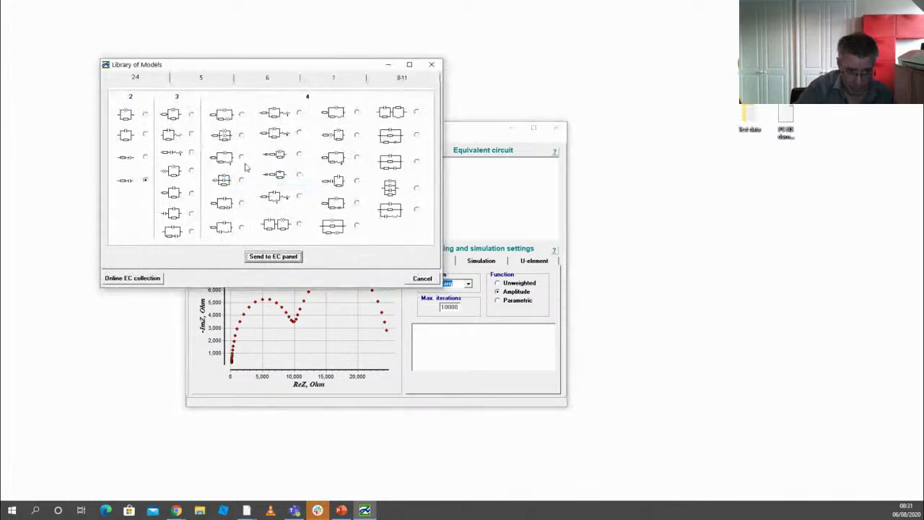
left_click(146, 135)
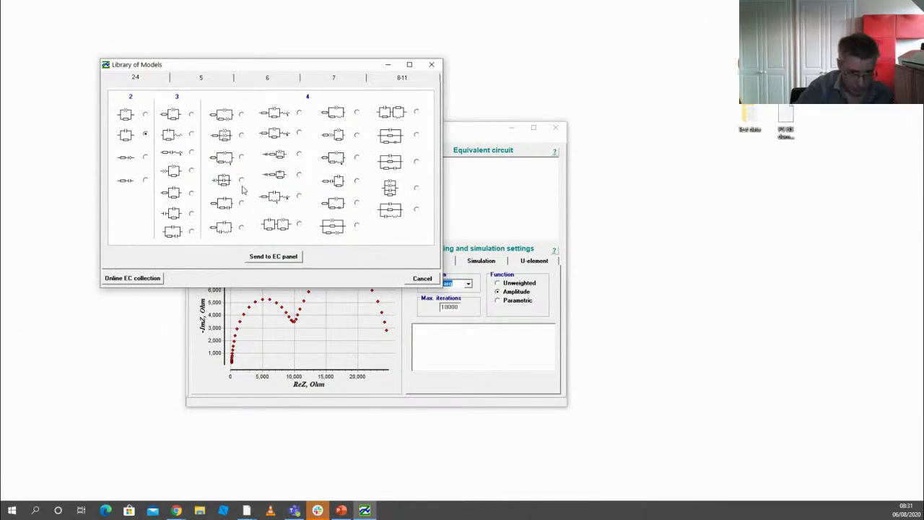
left_click(292, 256)
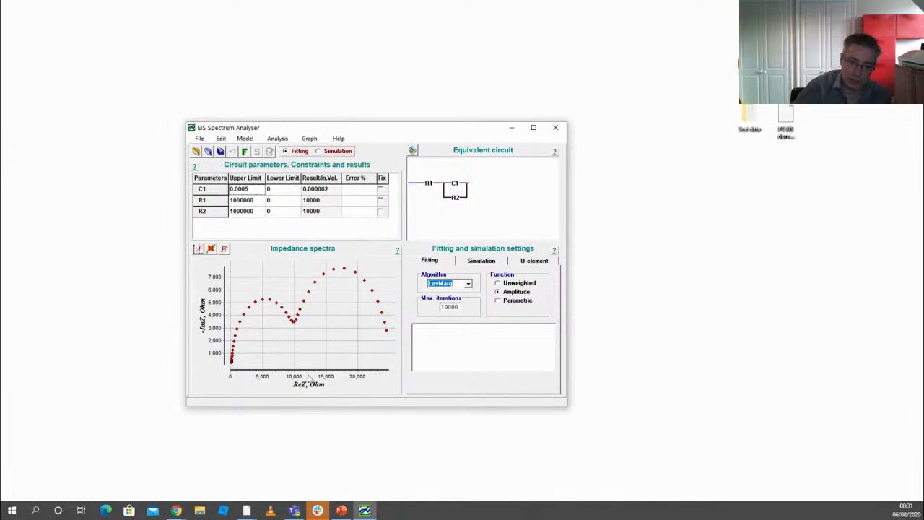
left_click(245, 153)
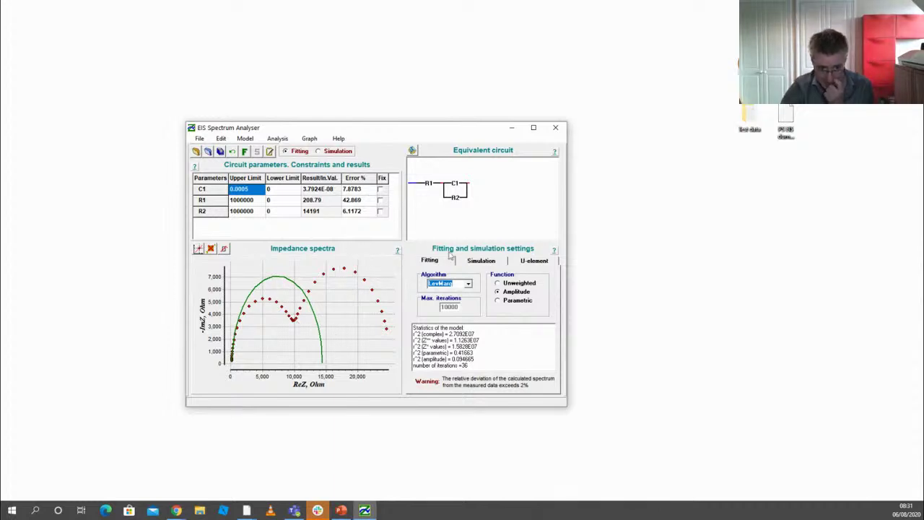
Load the five-element library model with R1 in series with parallel CPE1–R2 and parallel C1–W1 pairs.
left_click(246, 139)
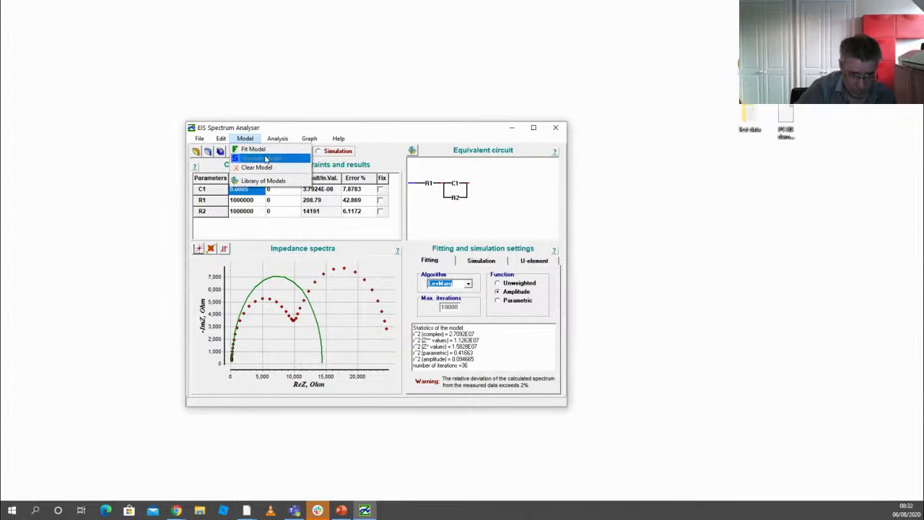
left_click(280, 181)
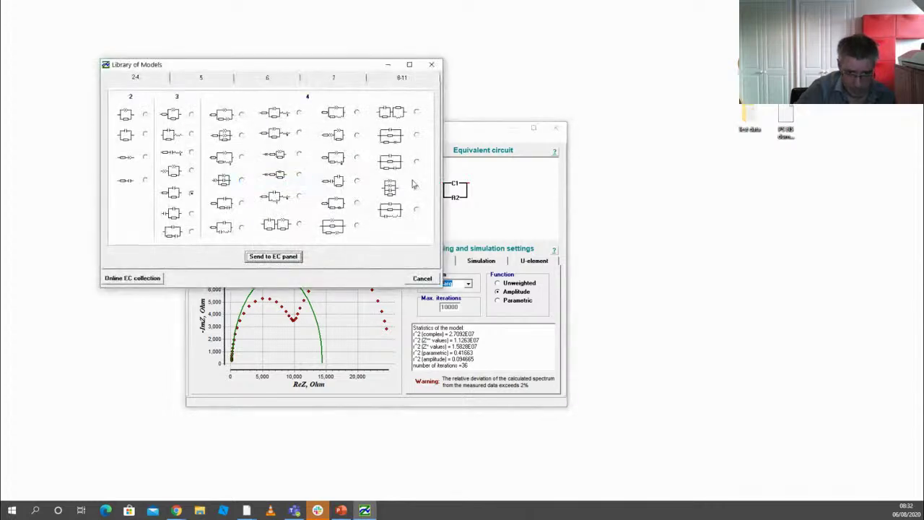
left_click(416, 113)
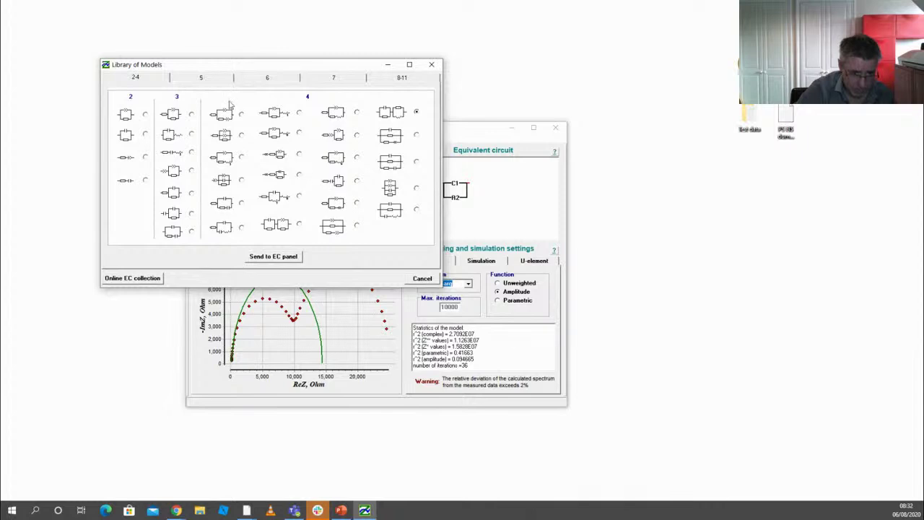
left_click(209, 81)
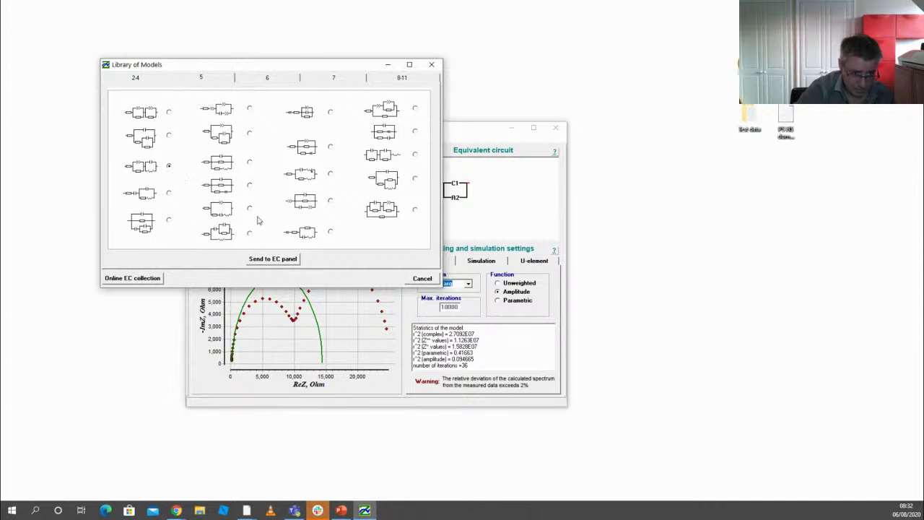
left_click(288, 262)
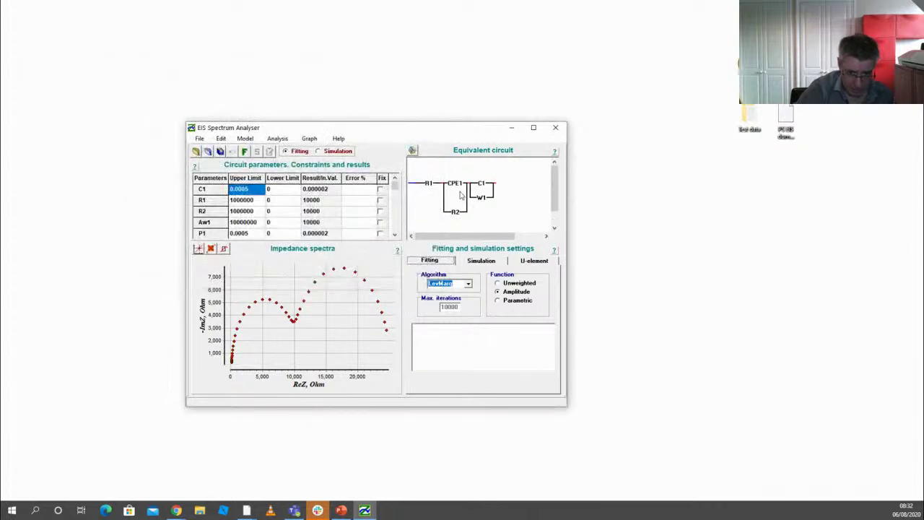
Change the Warburg element W1 in parallel with C1 into a resistor.
right_click(477, 195)
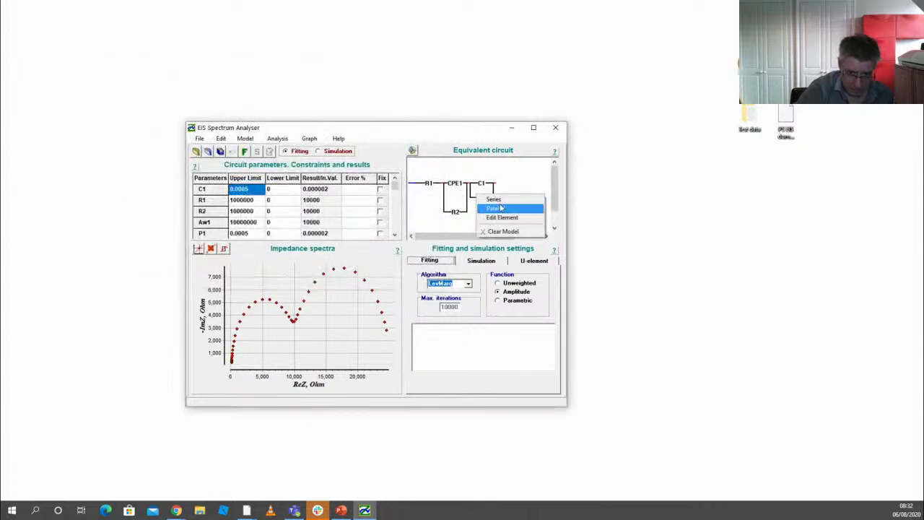
left_click(507, 218)
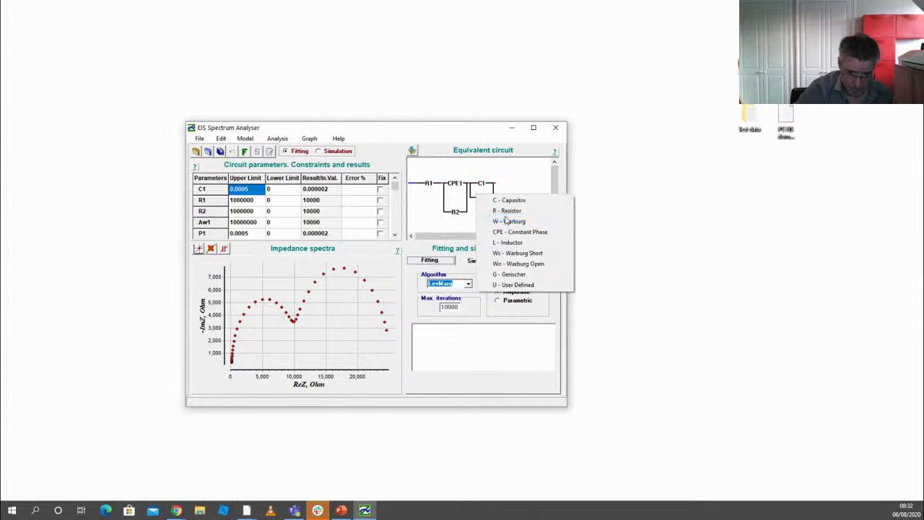
left_click(507, 210)
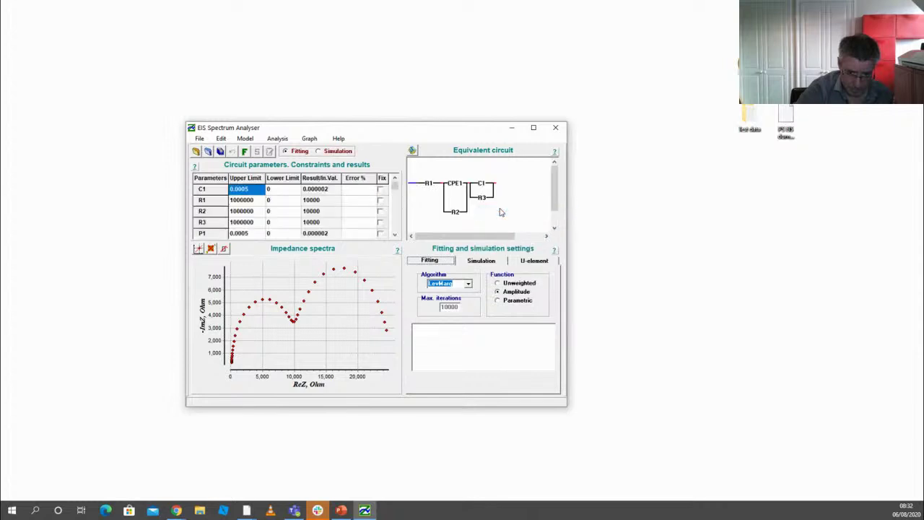
Try to swap CPE1 for a capacitor, and clear the whole circuit model.
double_click(456, 186)
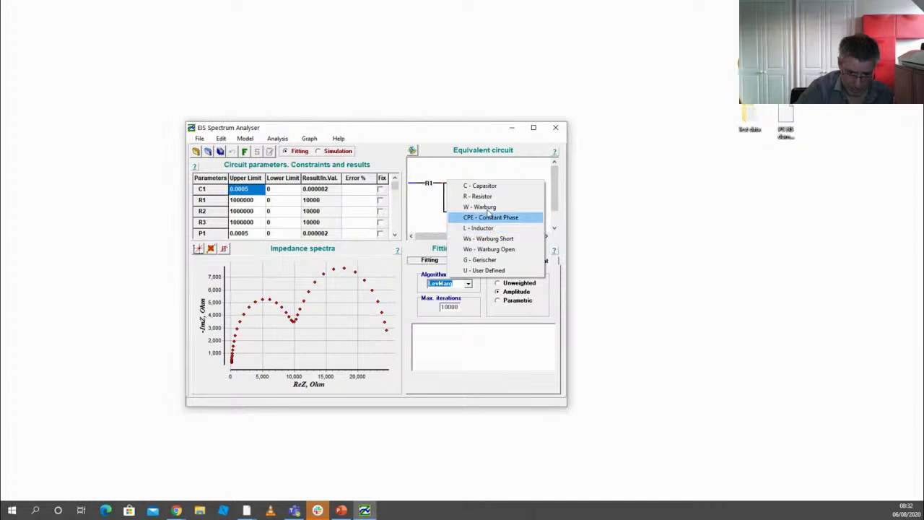
left_click(483, 187)
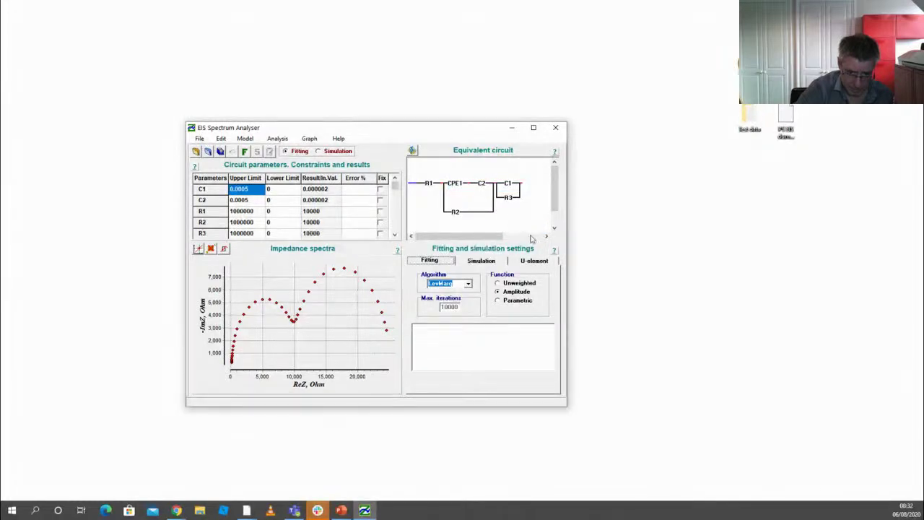
right_click(458, 184)
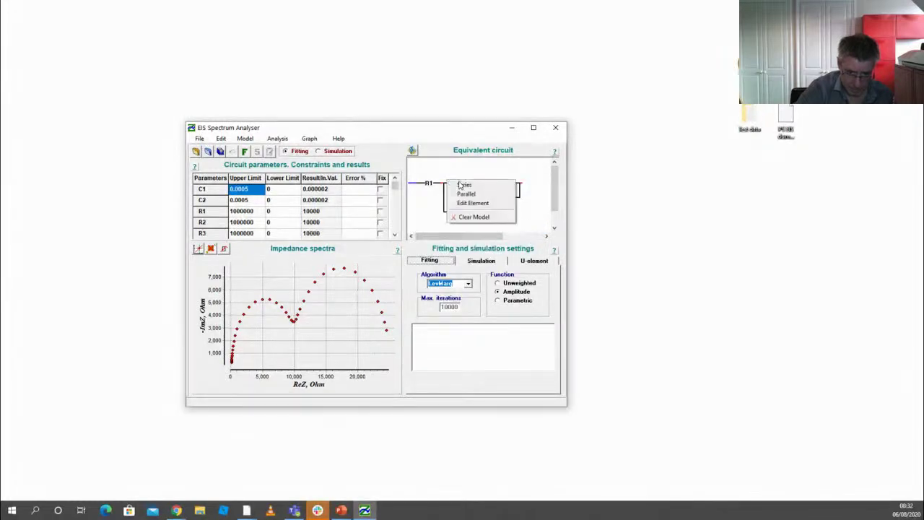
left_click(483, 216)
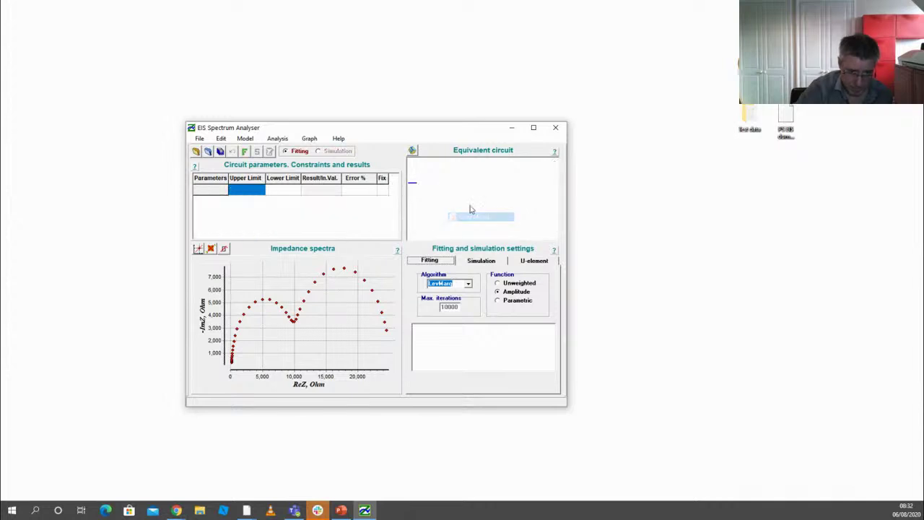
Load the five-element library model with R1 in series with parallel CPE1–R2 and parallel CPE2–R3 pairs.
left_click(245, 138)
left_click(265, 180)
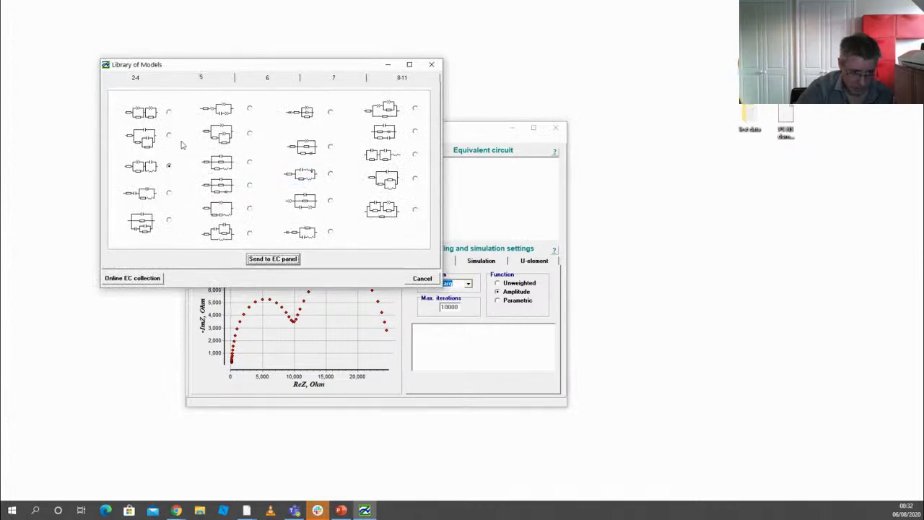
left_click(169, 113)
left_click(293, 259)
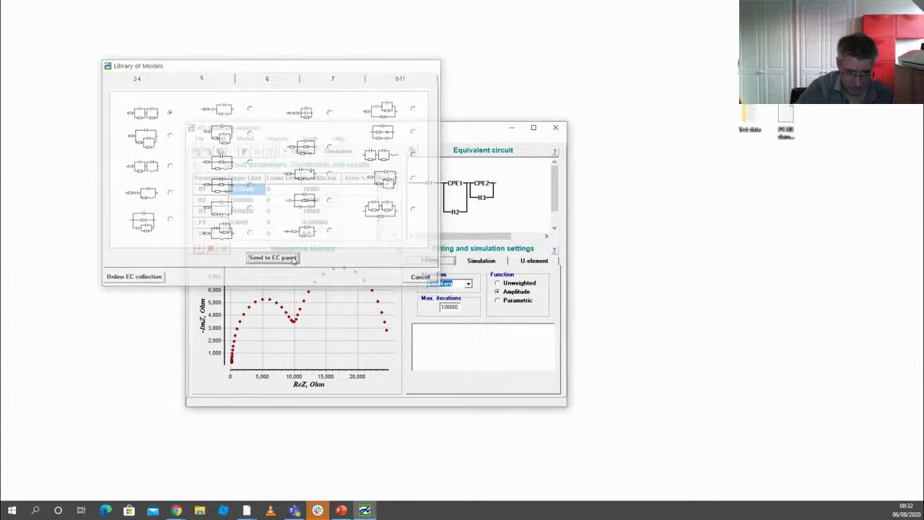
Try to replace CPE2 with a capacitor, and clear the circuit model.
right_click(474, 185)
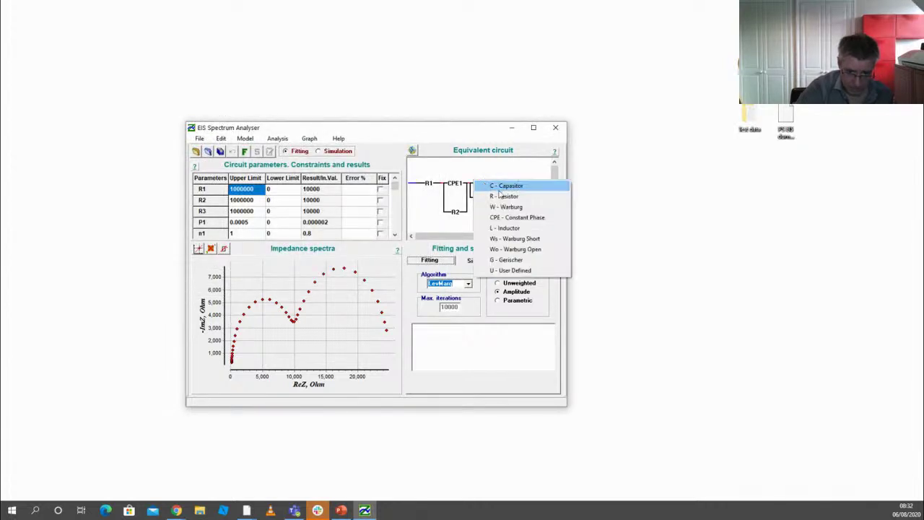
left_click(494, 187)
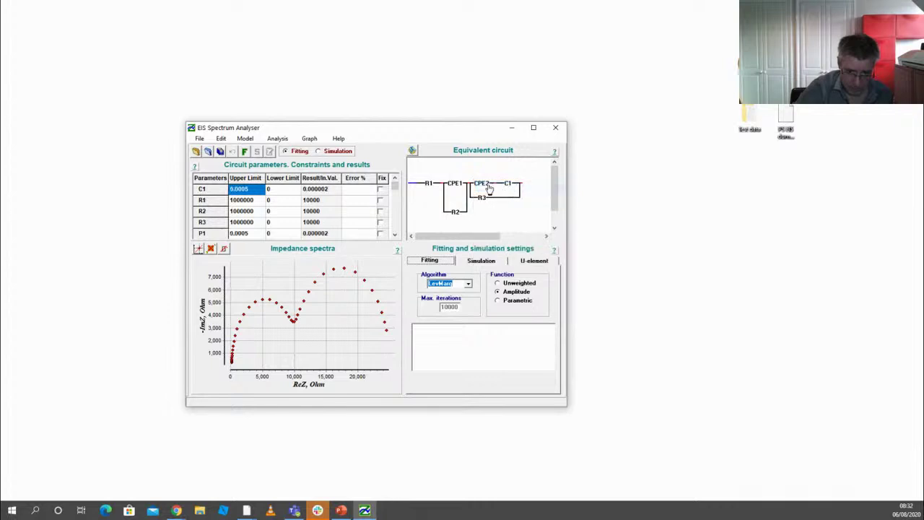
left_click(245, 138)
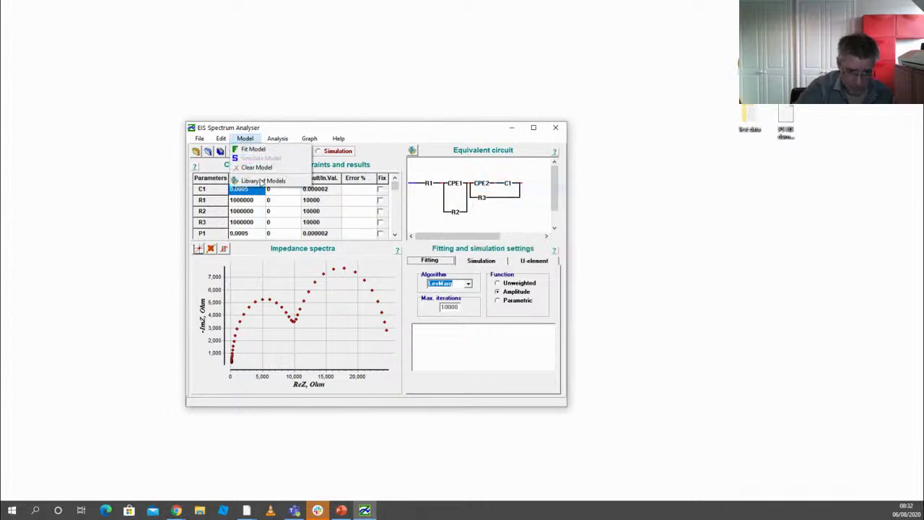
left_click(259, 167)
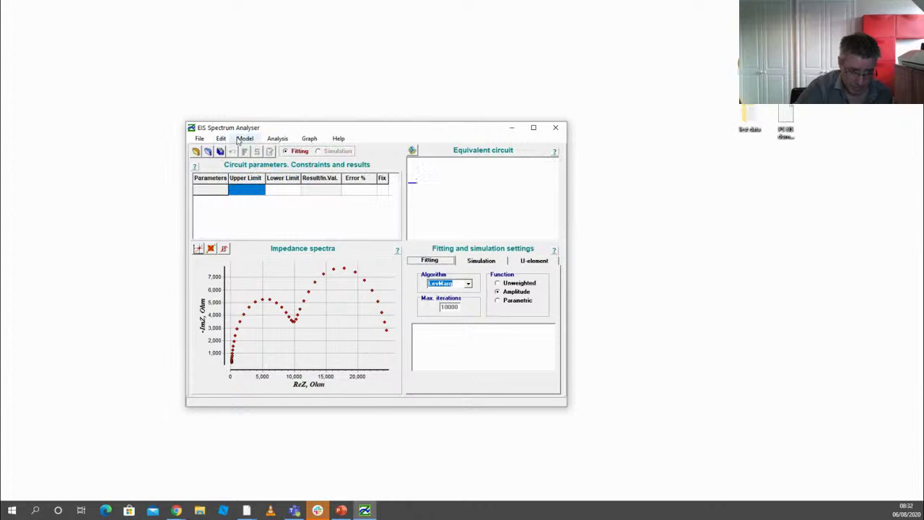
Reload the five-element library model with R1 in series with the parallel CPE1–R2 and CPE2–R3 pairs.
left_click(243, 139)
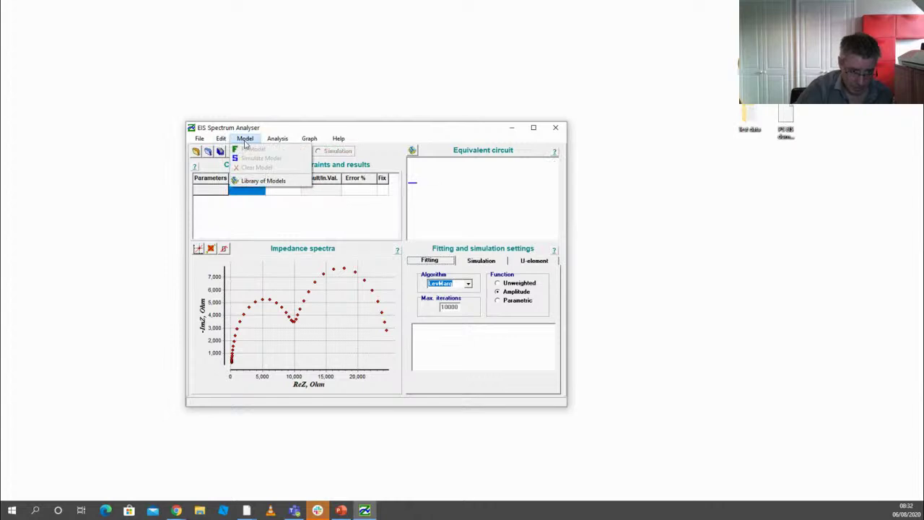
left_click(256, 179)
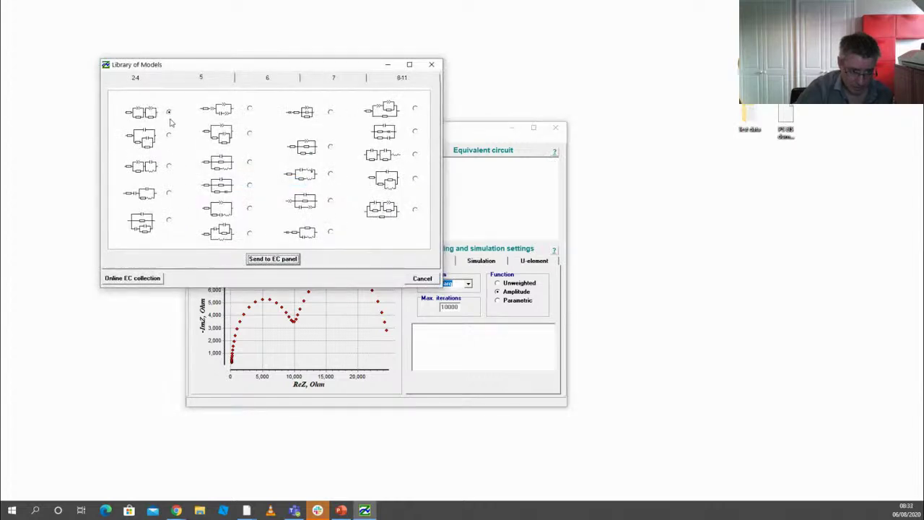
left_click(272, 259)
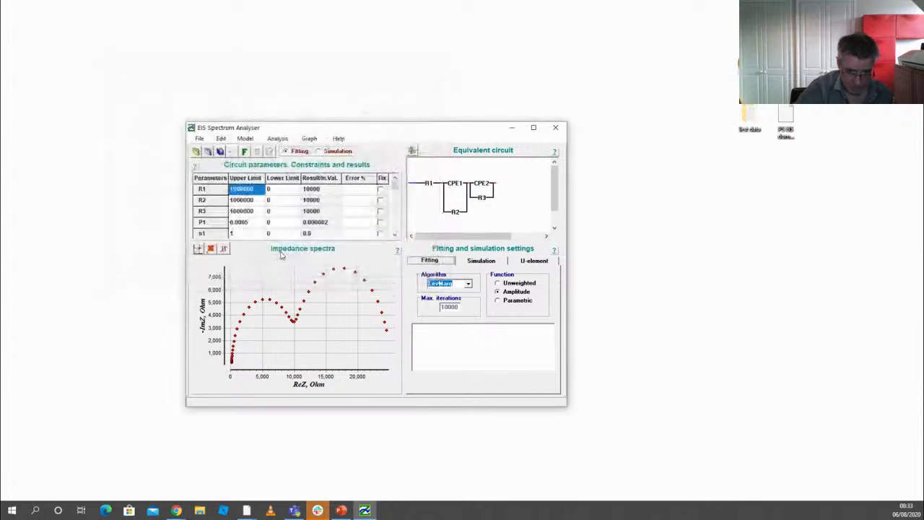
Replace the CPE2 element in parallel with R3 with a capacitor.
right_click(483, 185)
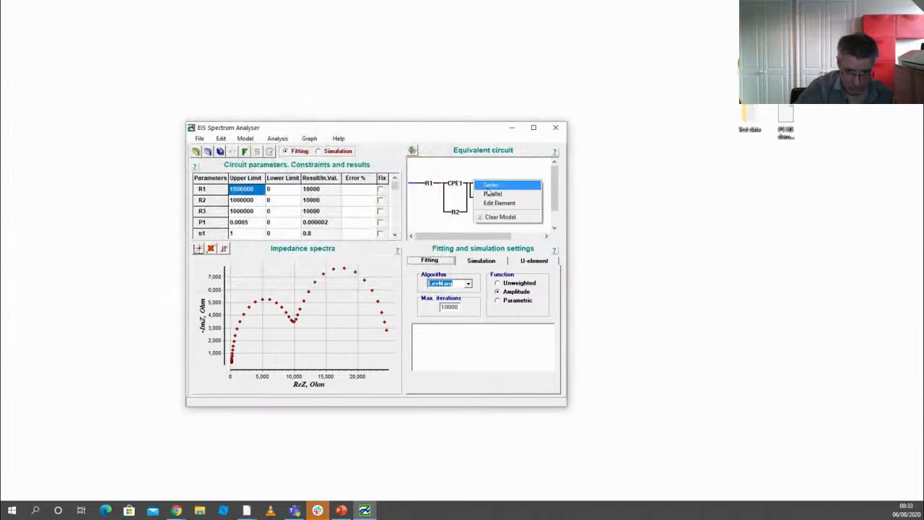
left_click(494, 204)
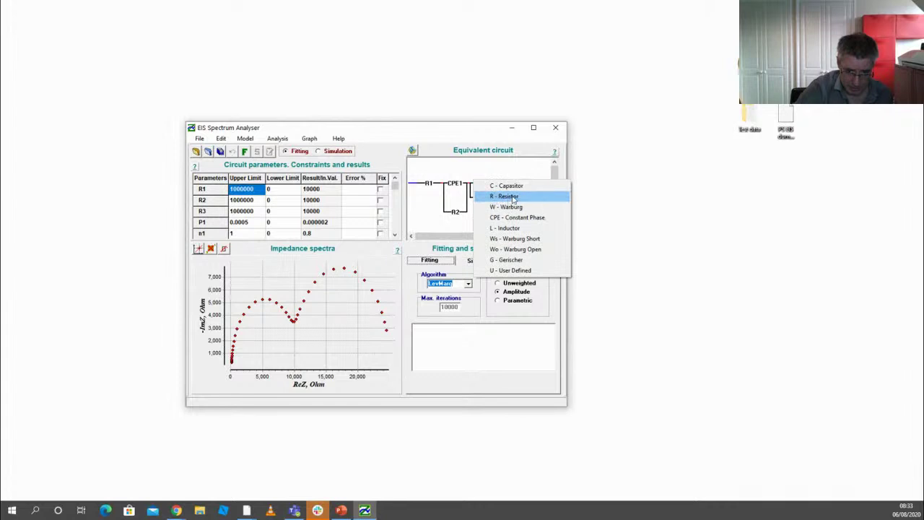
left_click(508, 187)
Replace CPE1 in parallel with R2 with a capacitor and fit the circuit model to the impedance data.
left_click(455, 182)
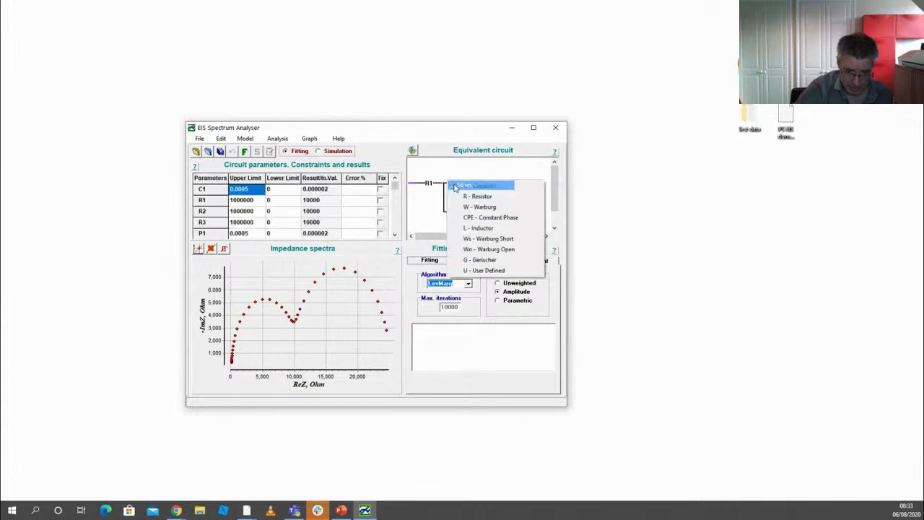
left_click(456, 177)
right_click(448, 180)
left_click(476, 204)
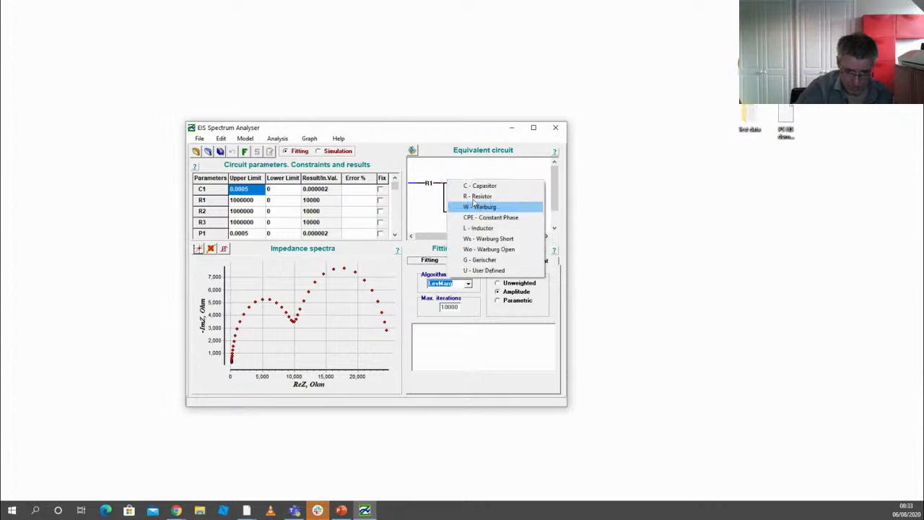
left_click(476, 186)
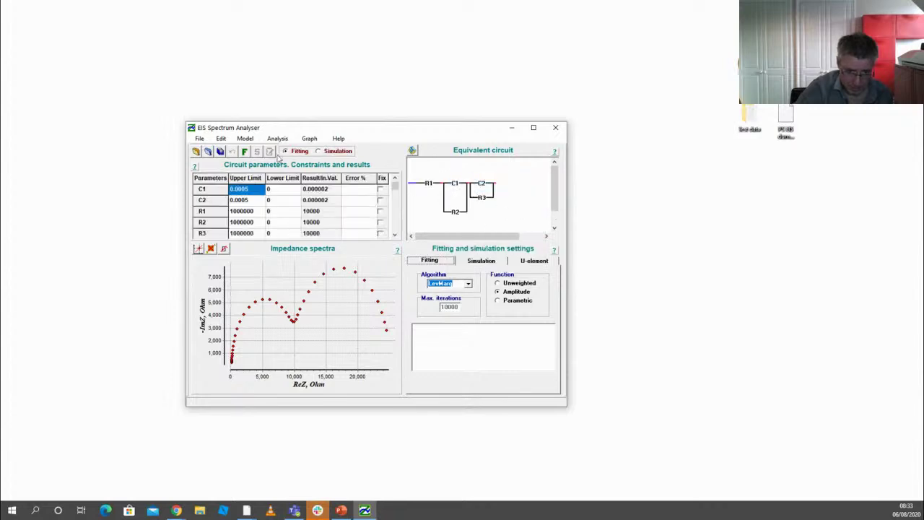
left_click(245, 153)
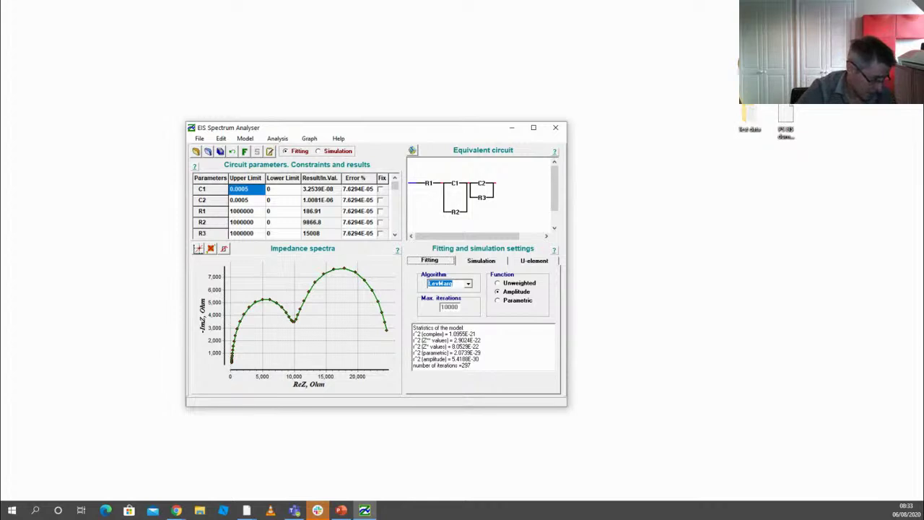
Close EIS Spectrum Analyser and load the EISwithTestSensor curve in PSTrace.
left_click(556, 128)
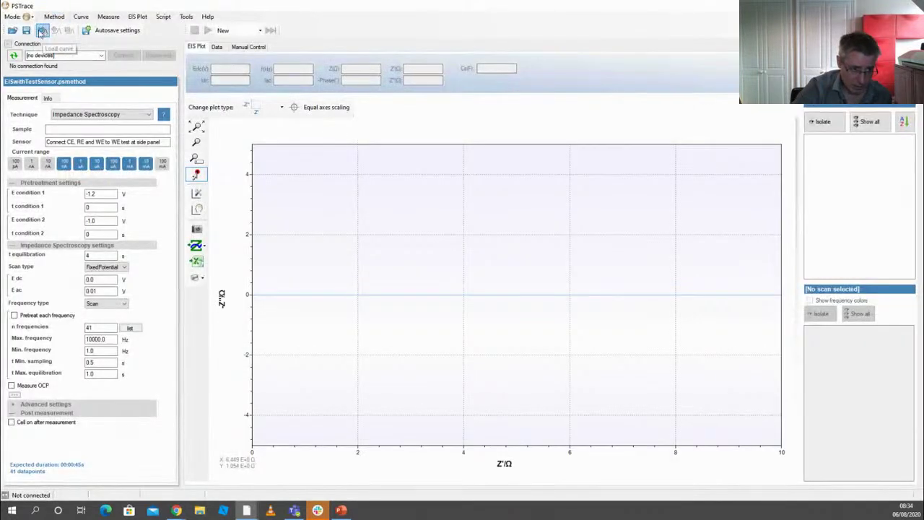
left_click(43, 31)
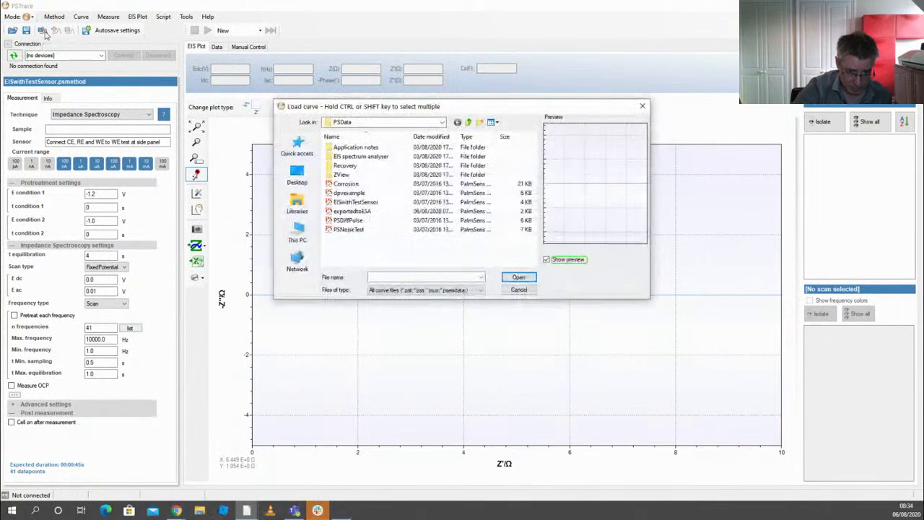
left_click(372, 205)
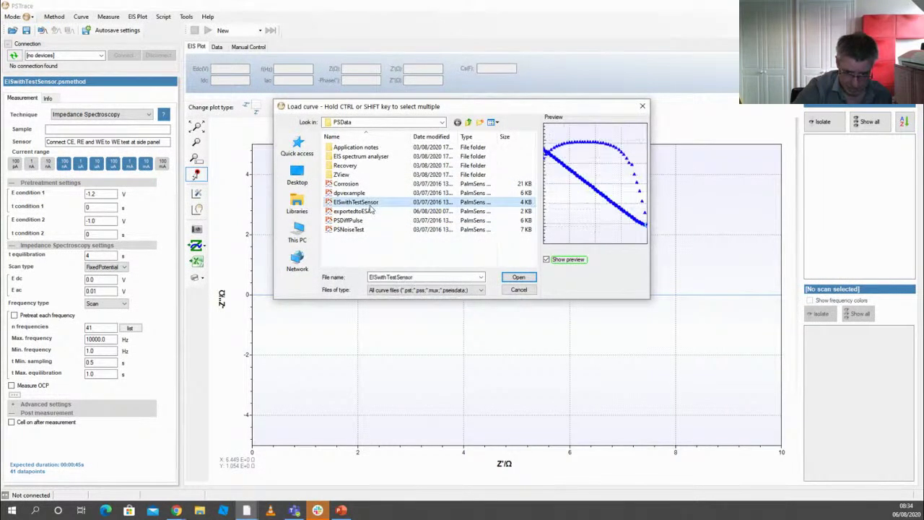
left_click(518, 277)
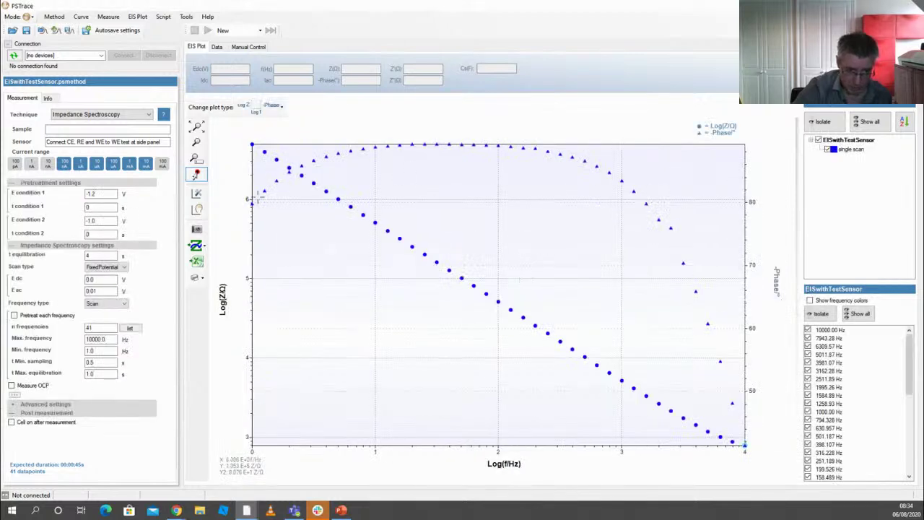
Switch the plot type to Nyquist (-Z'' versus Z') and open the loaded data in EIS Spectrum Analyser.
left_click(265, 106)
left_click(272, 129)
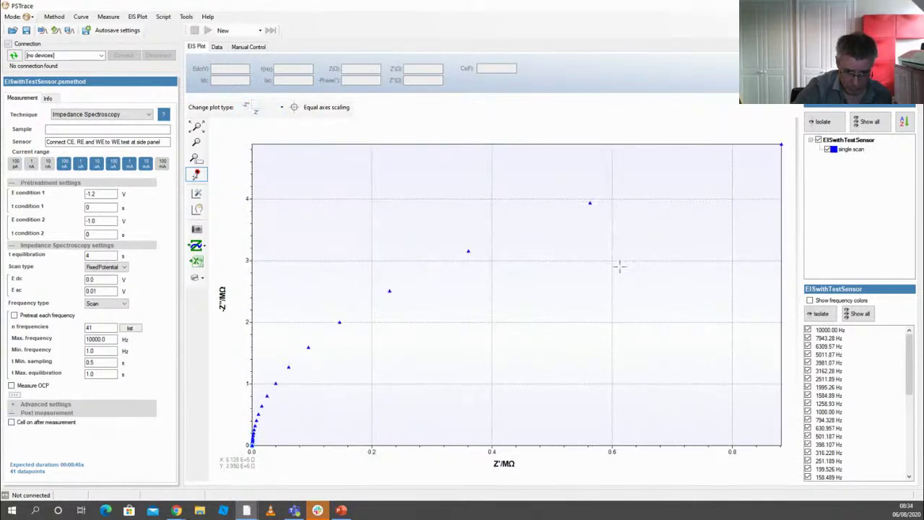
left_click(196, 249)
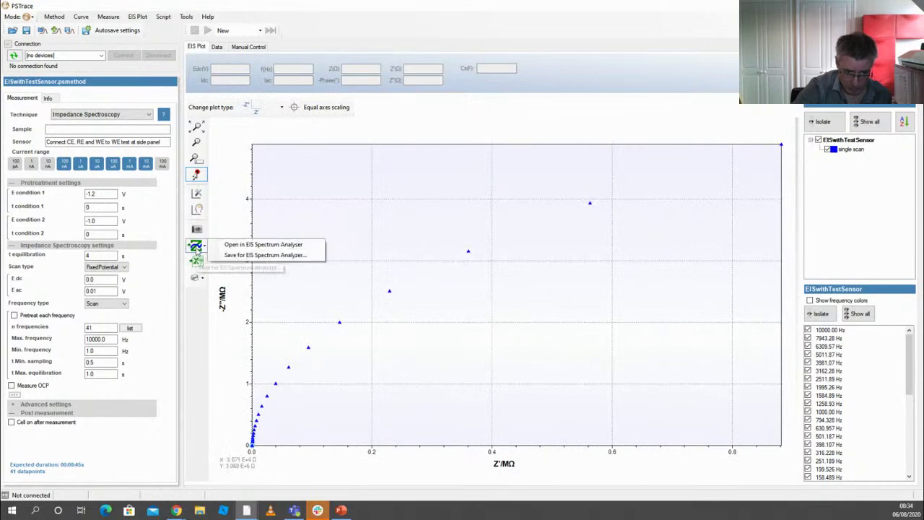
left_click(240, 245)
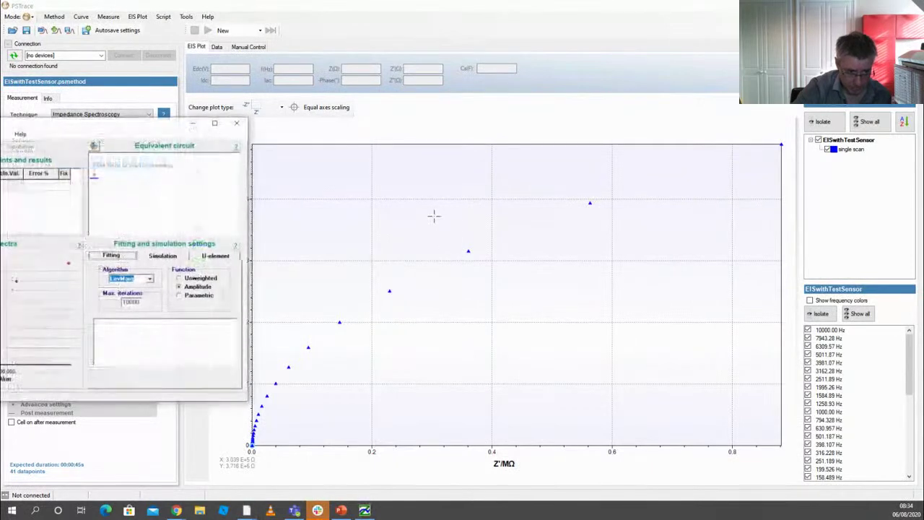
left_click_drag(147, 128, 513, 118)
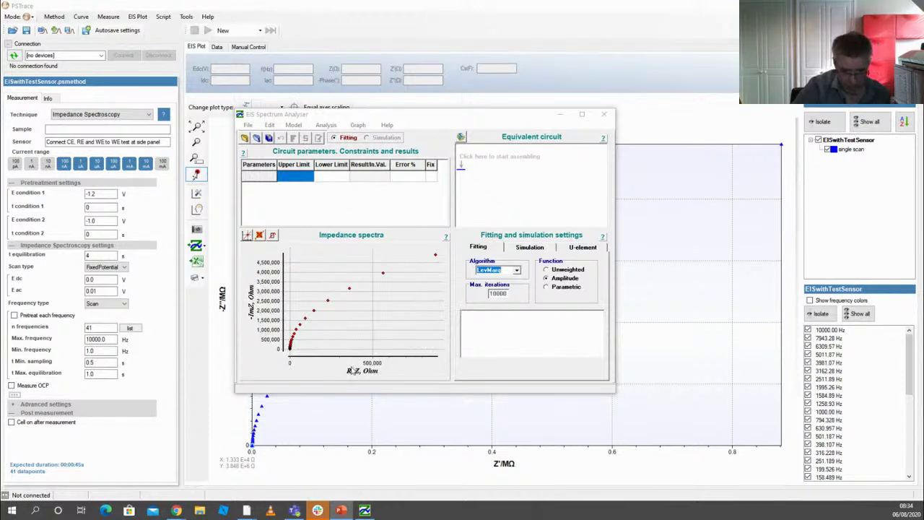
Load the three-element library model with R1 in series with a parallel C1–R2 pair and fit it to the data.
left_click(300, 126)
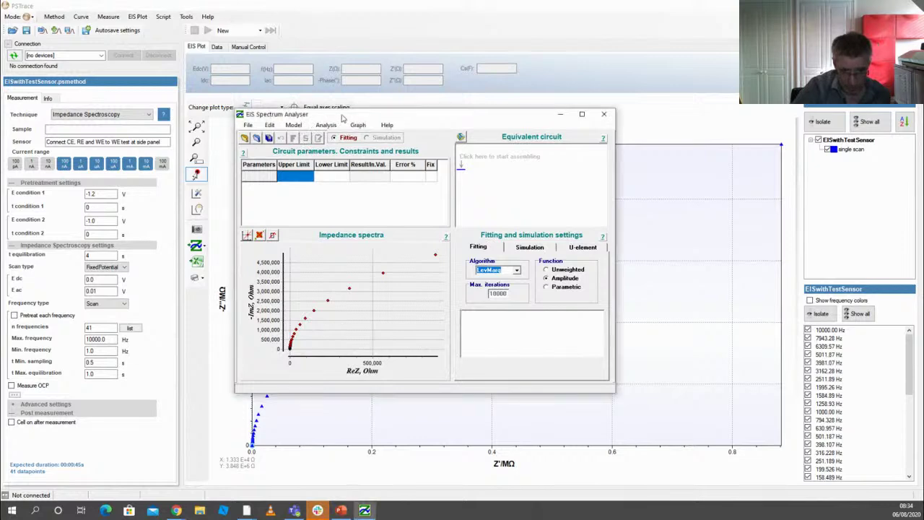
left_click(298, 126)
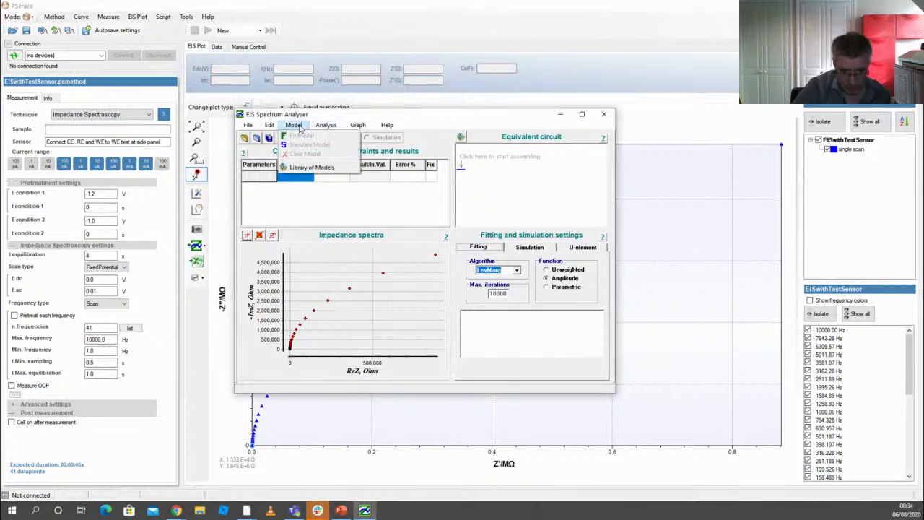
left_click(312, 167)
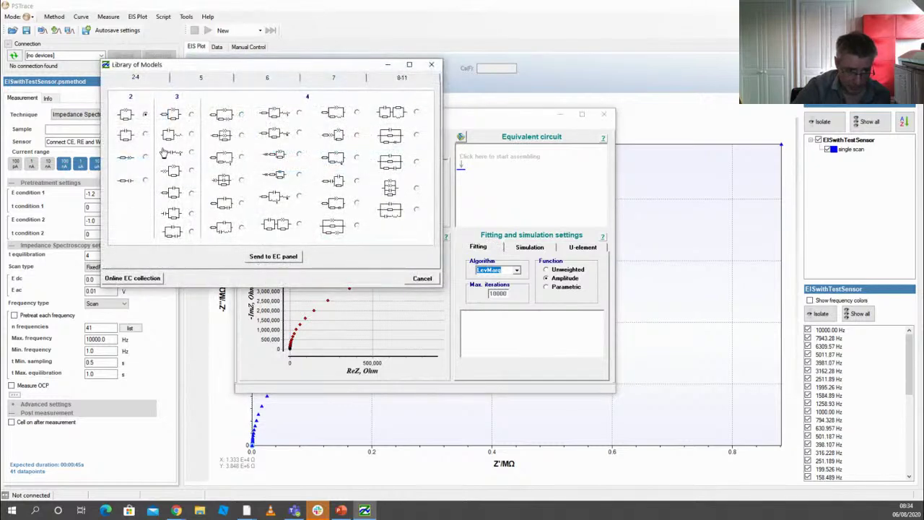
left_click(191, 193)
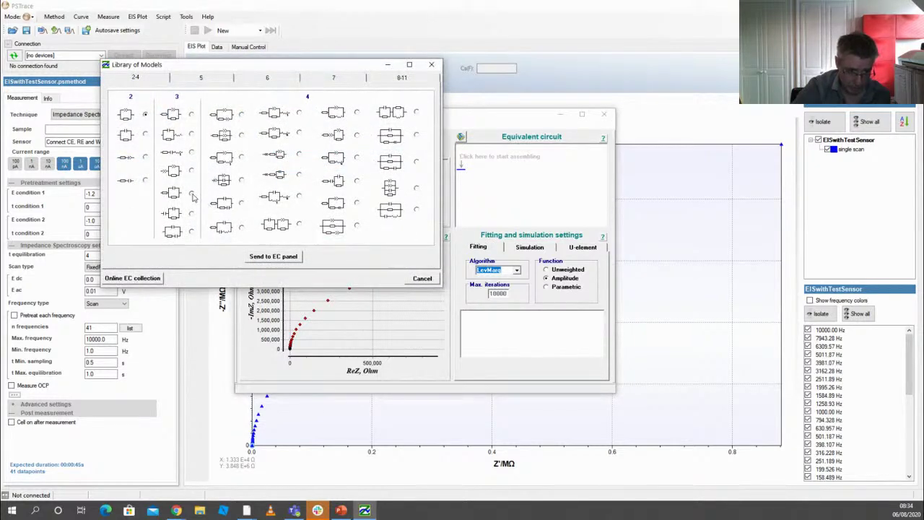
left_click(289, 259)
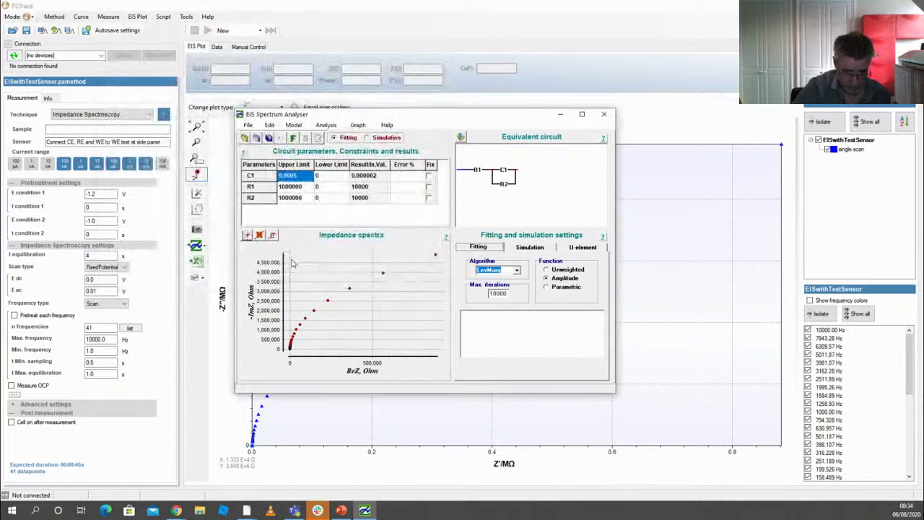
left_click(294, 139)
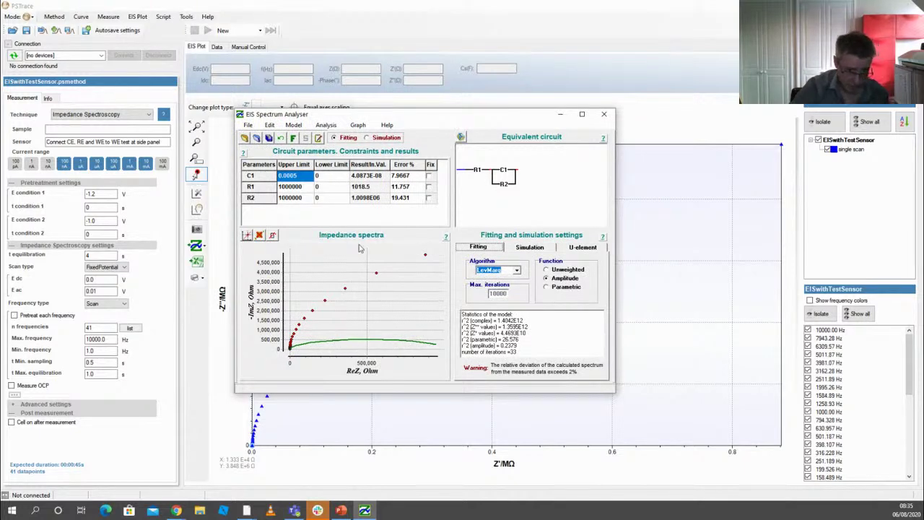
Set the upper limits of R1 and R2 to 100000000 and fit the model again.
left_click(305, 187)
type("000")
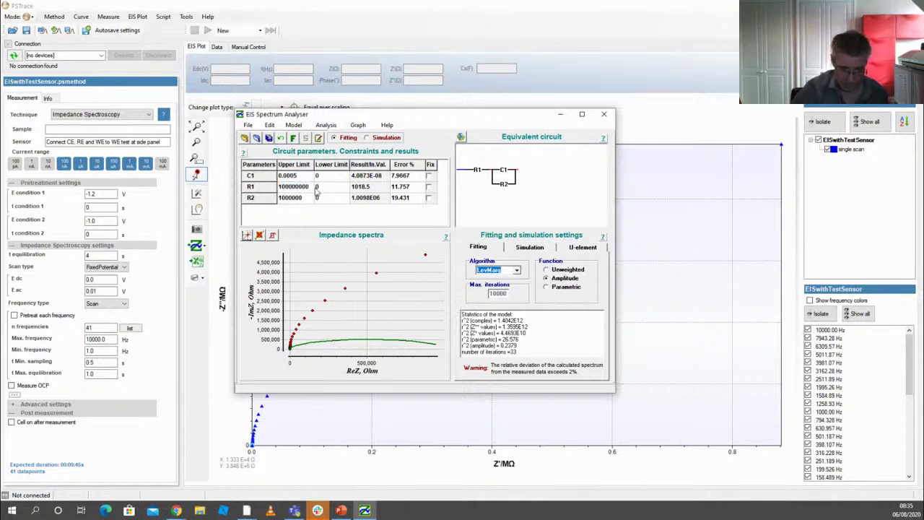
left_click(307, 198)
left_click(307, 198)
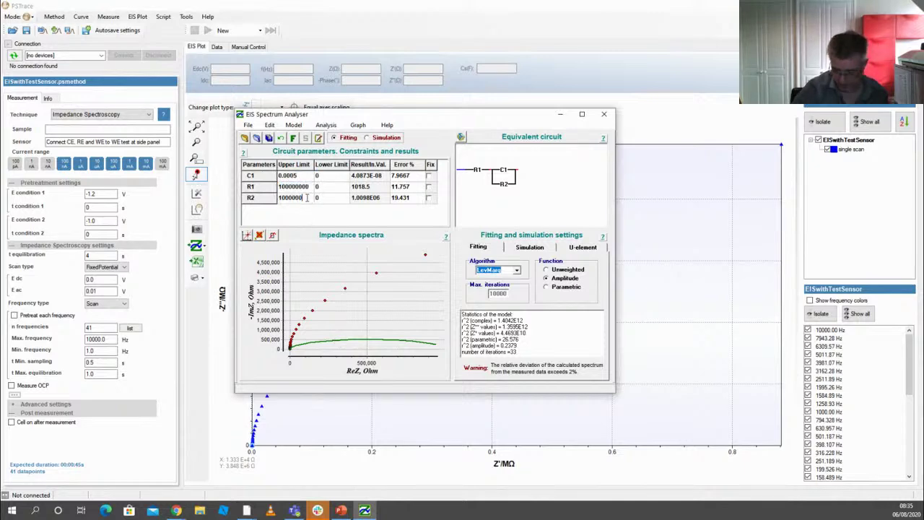
type("00")
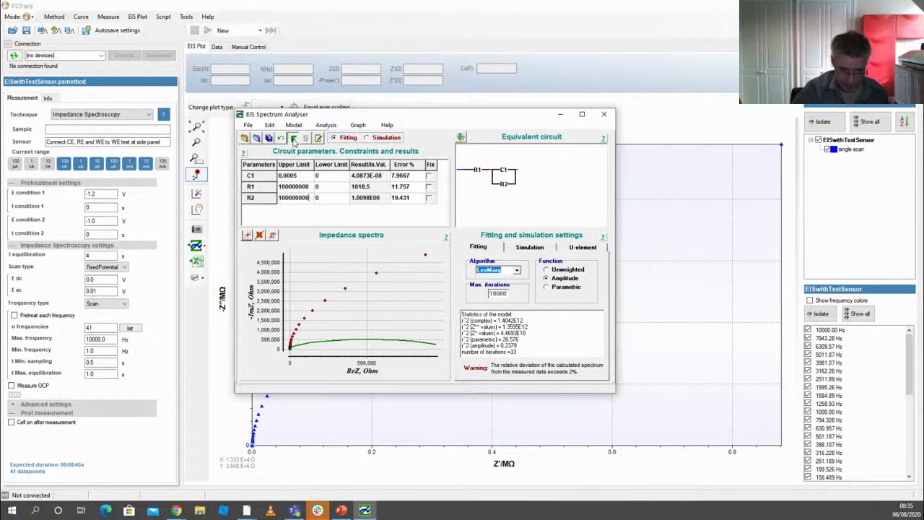
left_click(293, 139)
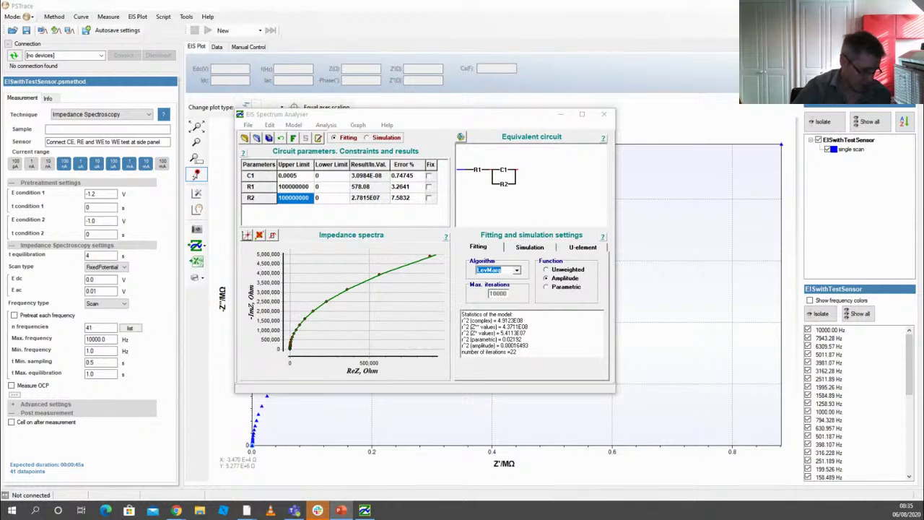
Switch to the PowerPoint presentation.
left_click(341, 510)
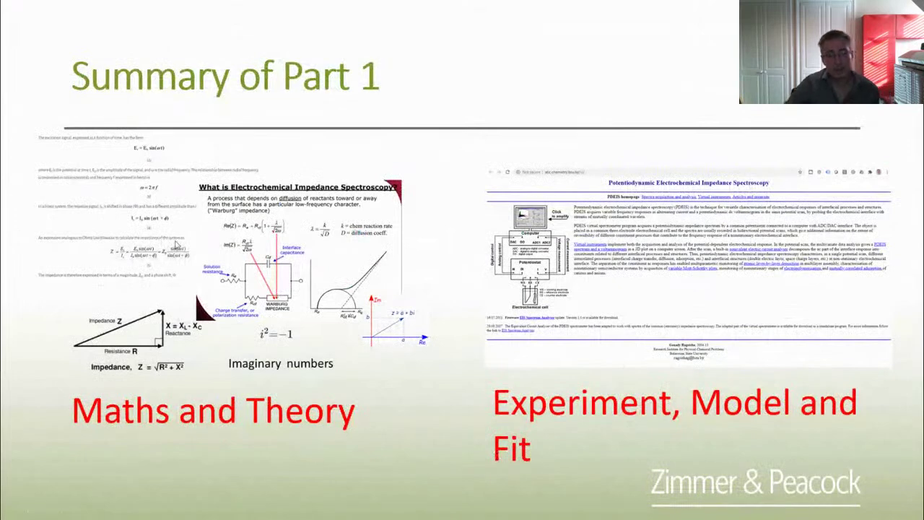
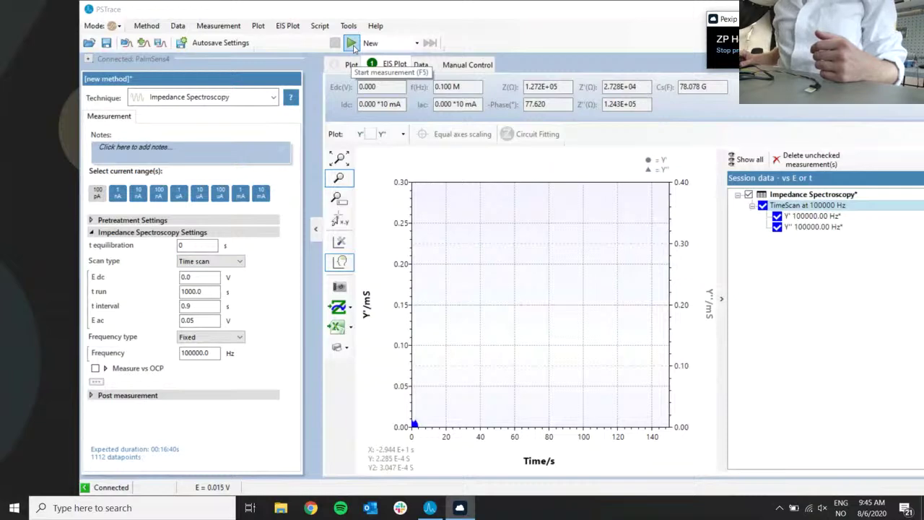
Start the impedance time scan at a fixed frequency of 100000 Hz and rescale the plot to the measured data.
left_click(352, 44)
key("Left")
key("Return")
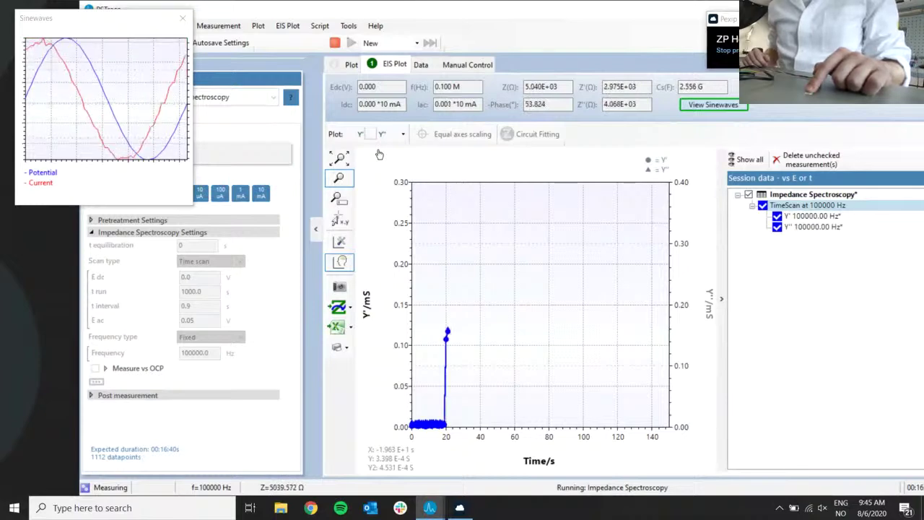
left_click(340, 159)
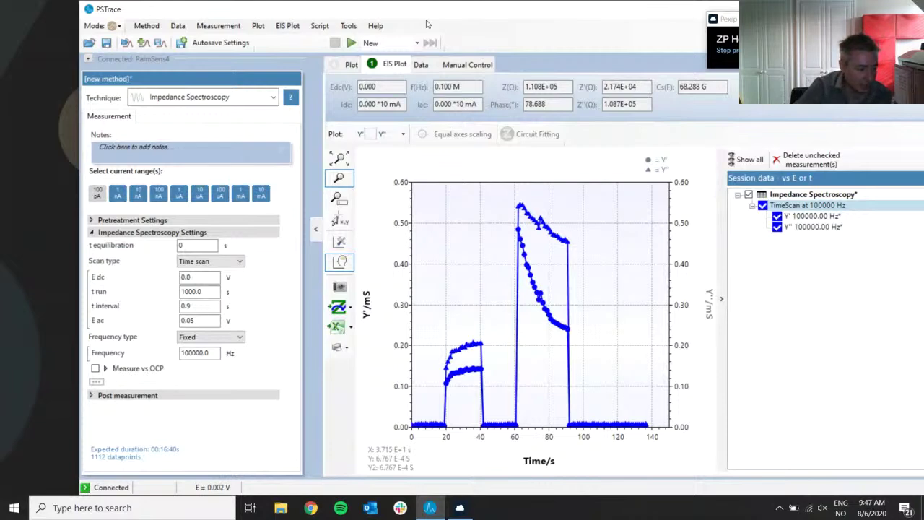
Stop presenting the screen in the Pexip meeting.
left_click(726, 51)
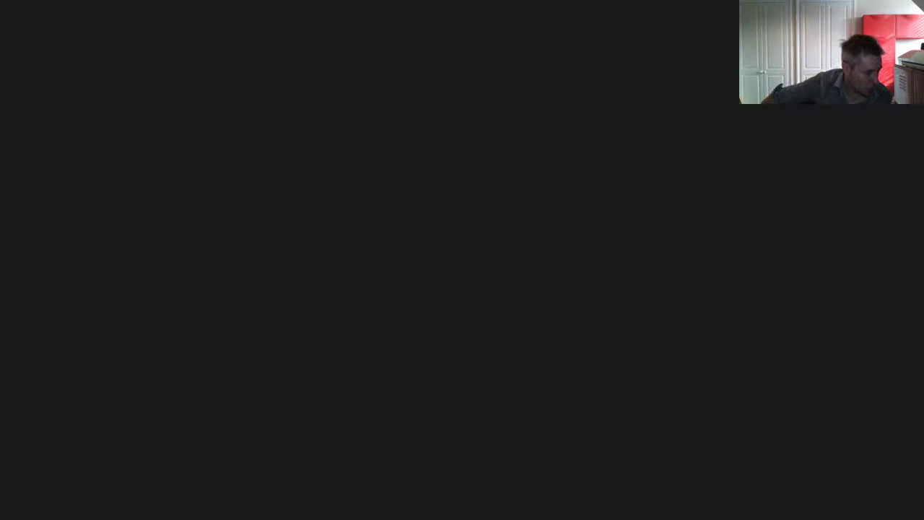
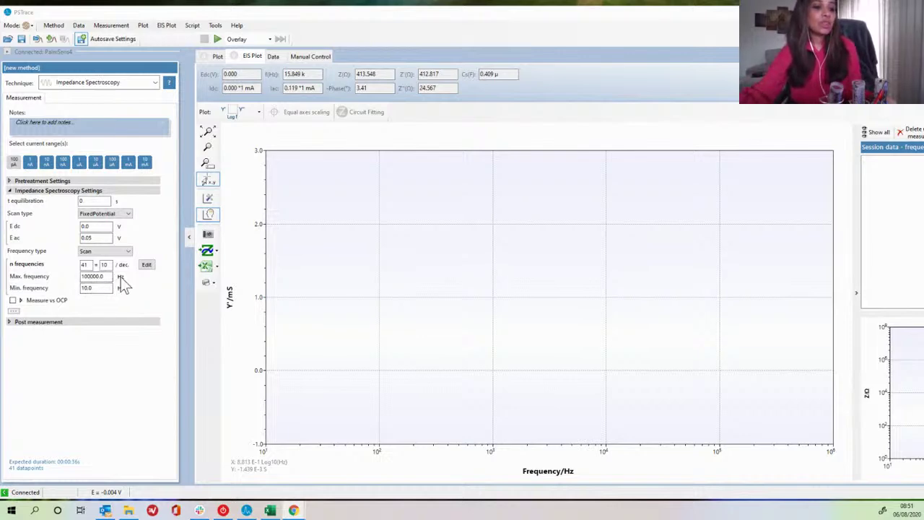
Start the fixed-potential impedance frequency scan and rescale the plot to the incoming data.
left_click(218, 41)
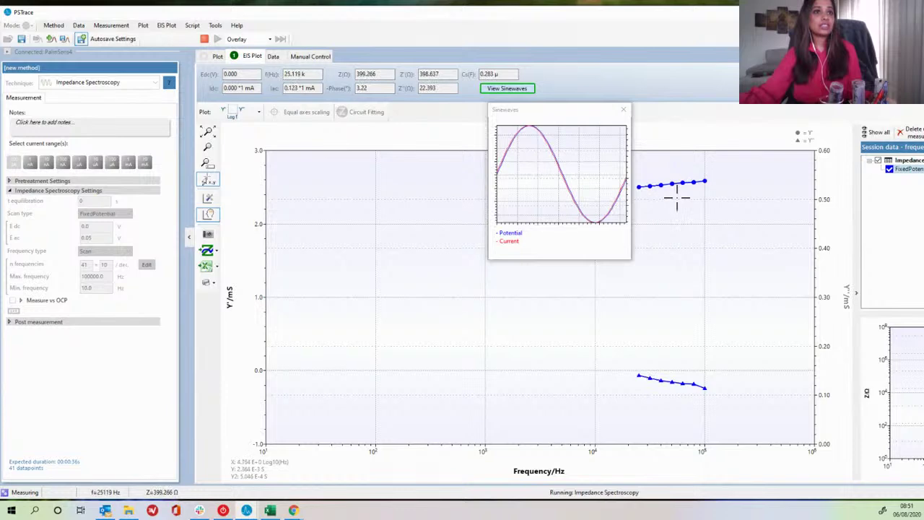
left_click(210, 134)
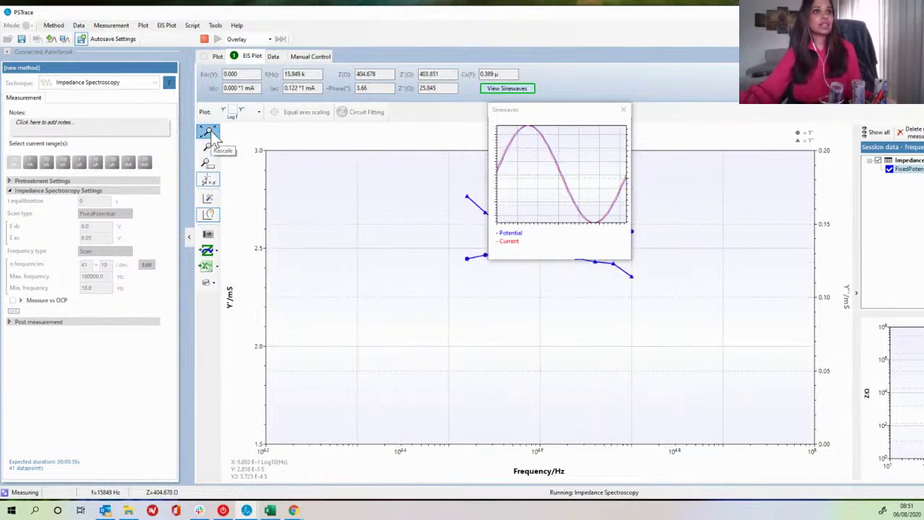
Close the sinewaves window of the first scan and start a second impedance frequency scan overlaid on it.
left_click(624, 109)
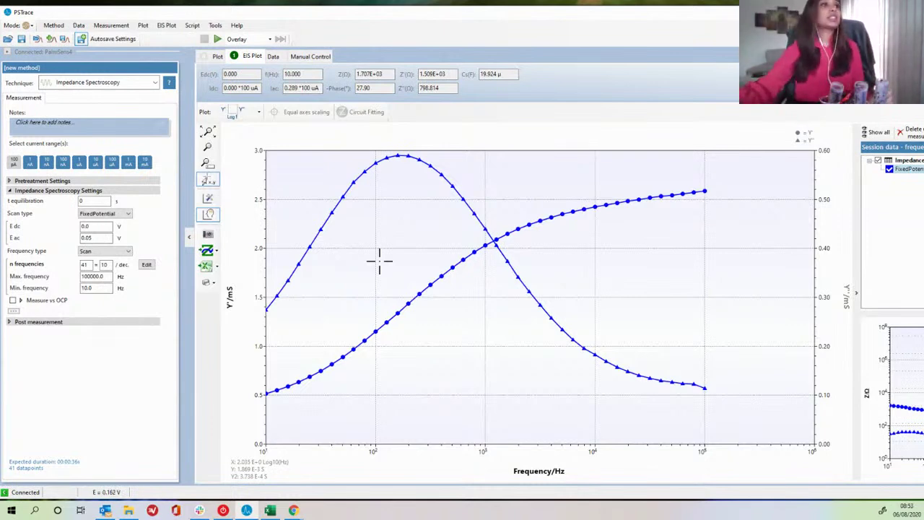
left_click(217, 40)
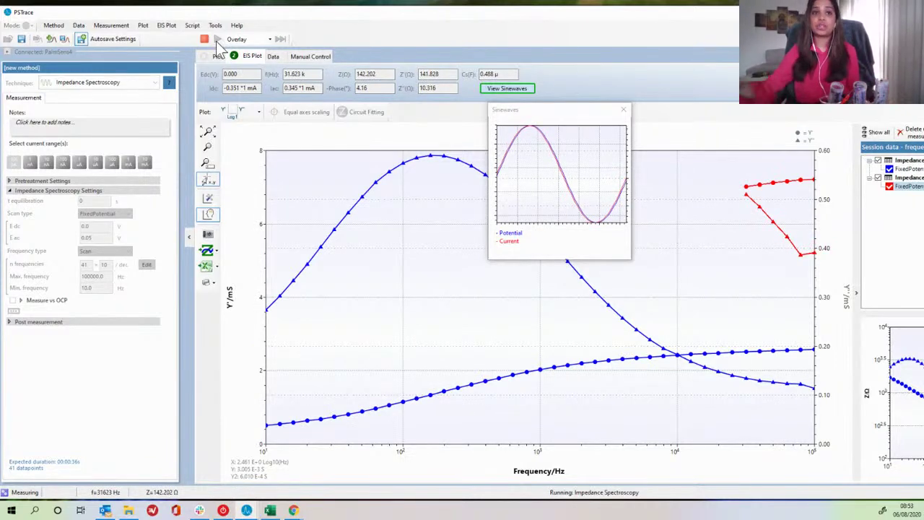
Read the first scan's Y' at its highest-frequency point and enter 2.57 as the test 1 reading in cell G2 of the Excel readings sheet.
left_click(212, 180)
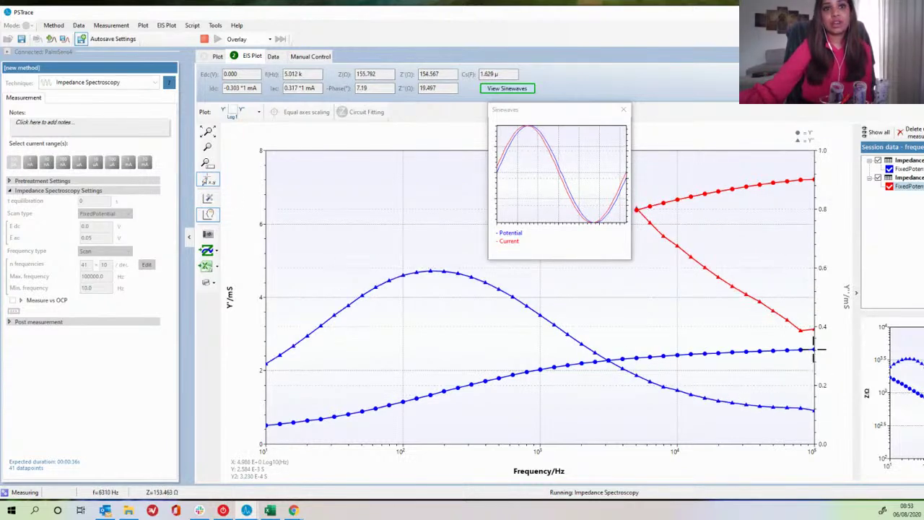
mouse_move(815, 349)
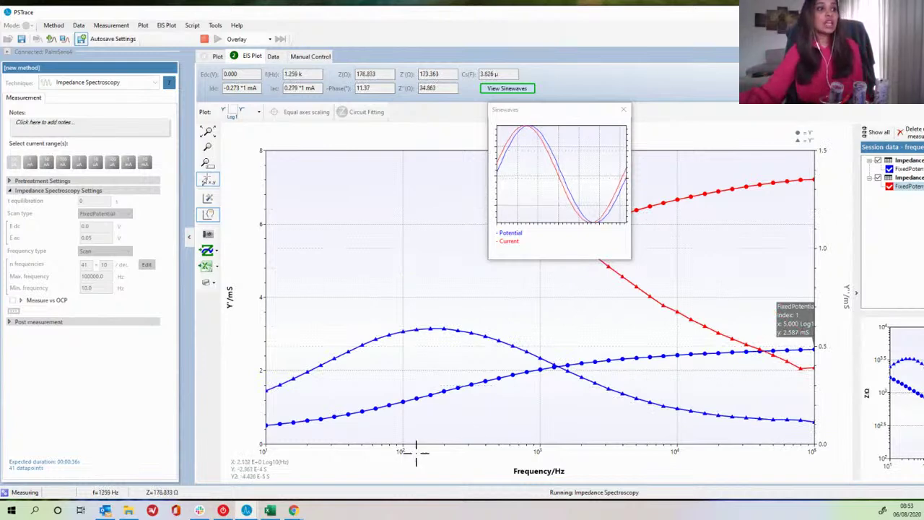
left_click(270, 511)
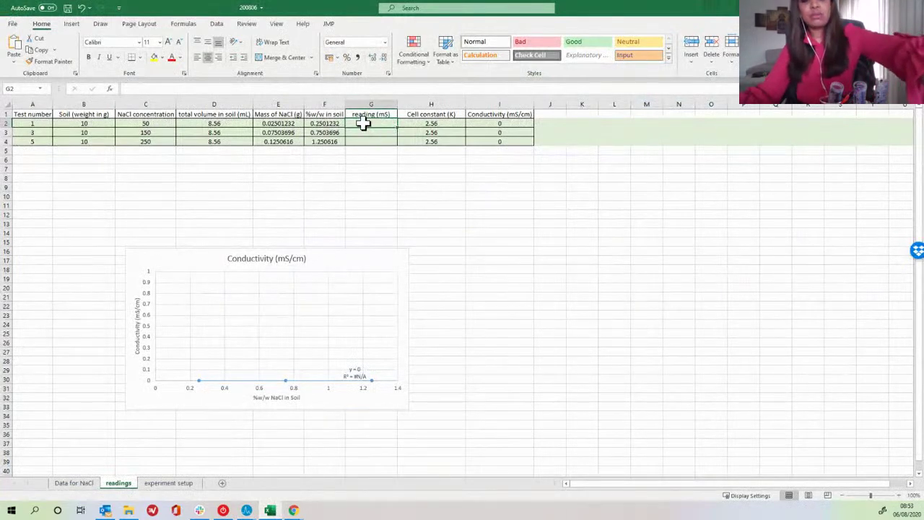
type("2.57")
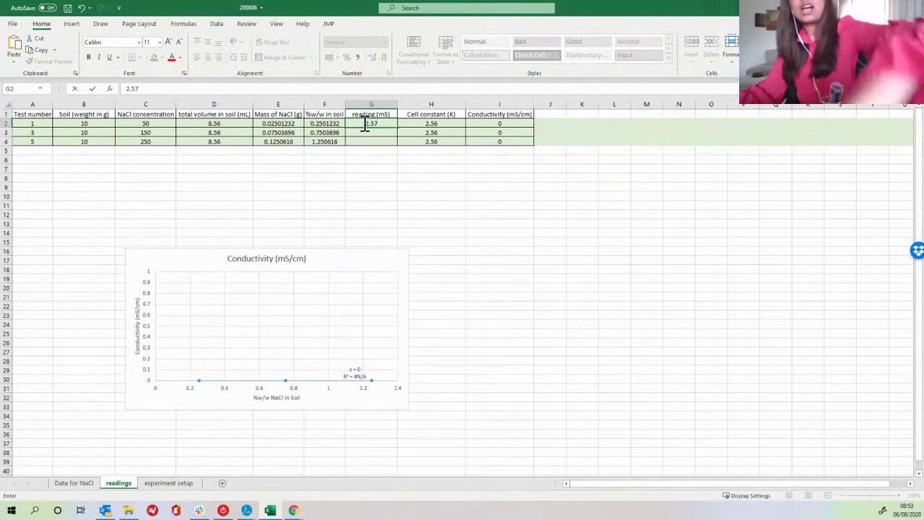
key("Return")
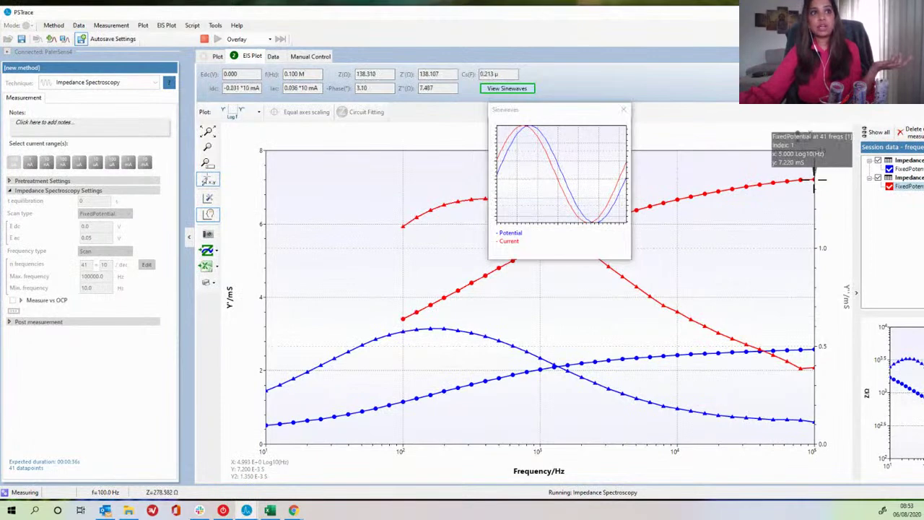
Switch to the Excel readings sheet and enter 7.2 as the test 3 reading in cell G3.
left_click(269, 510)
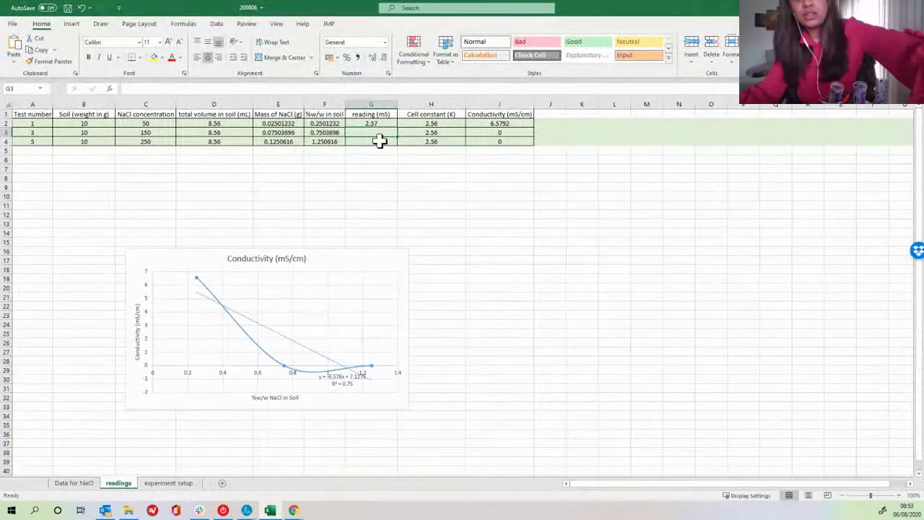
type("7.2")
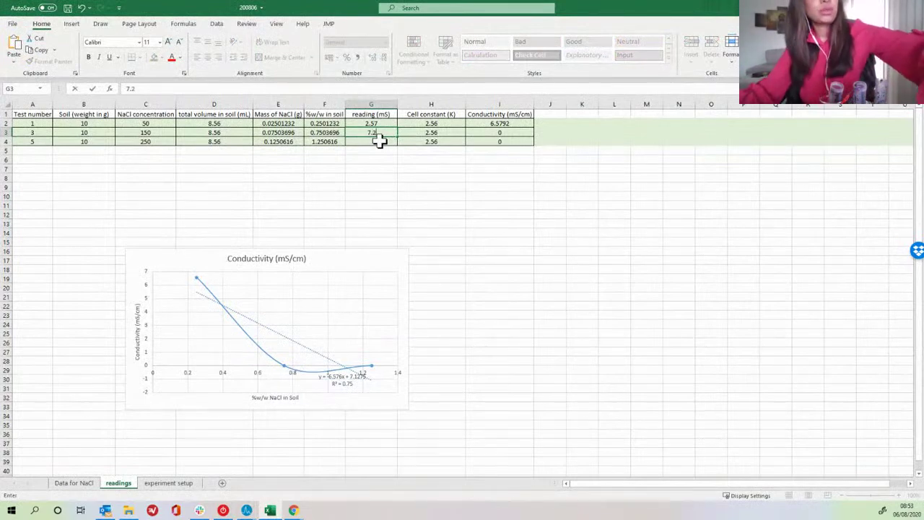
key("Return")
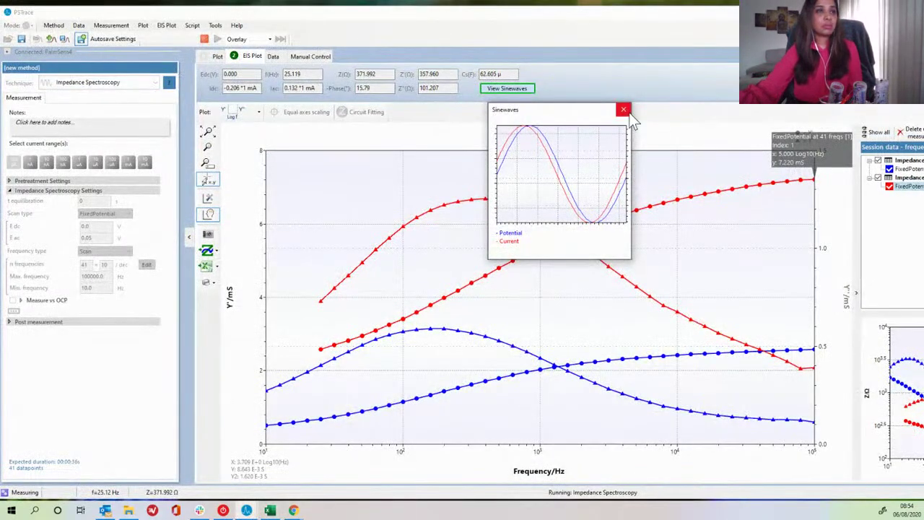
Start a third overlaid impedance frequency scan, closing the sinewaves window before and after starting it.
left_click(624, 111)
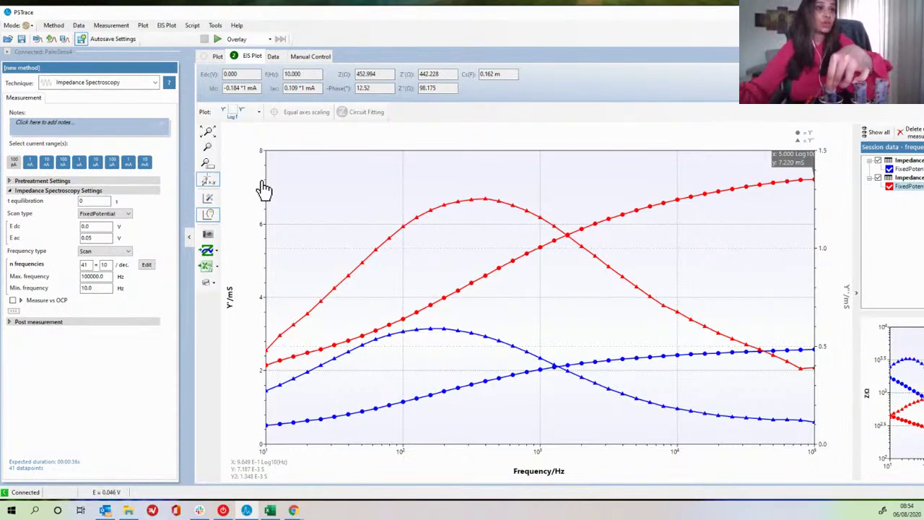
left_click(216, 40)
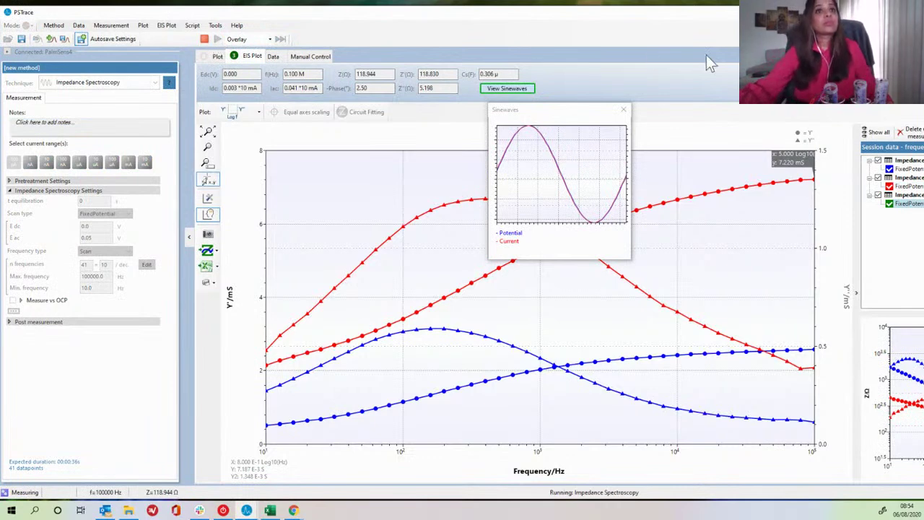
left_click(623, 111)
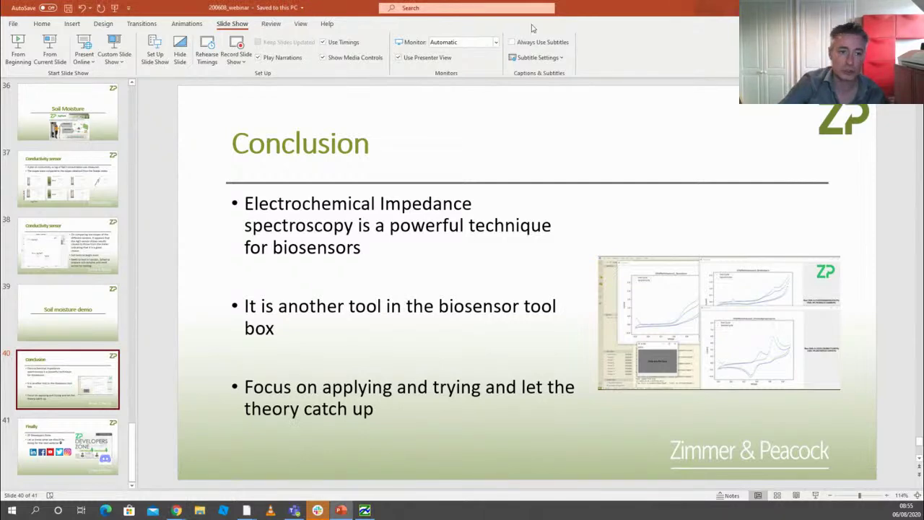
Start the PowerPoint slide show from the Conclusion slide.
left_click(50, 55)
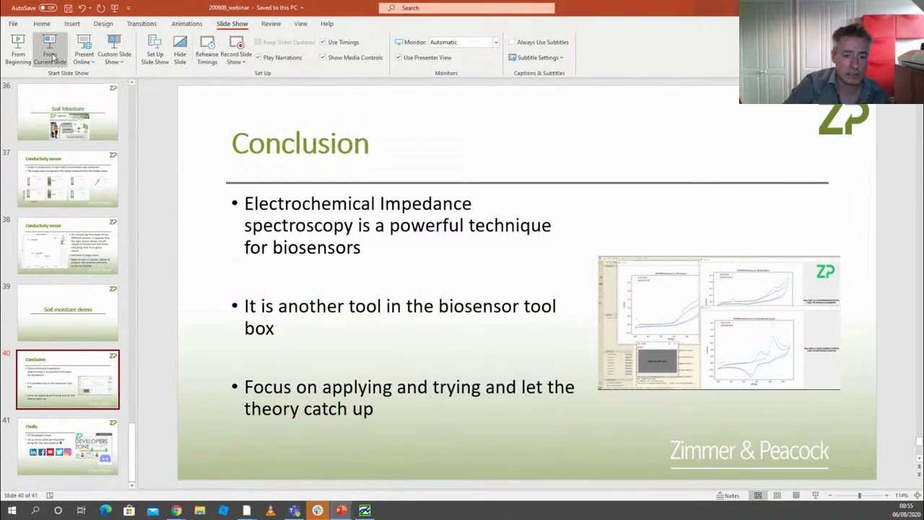